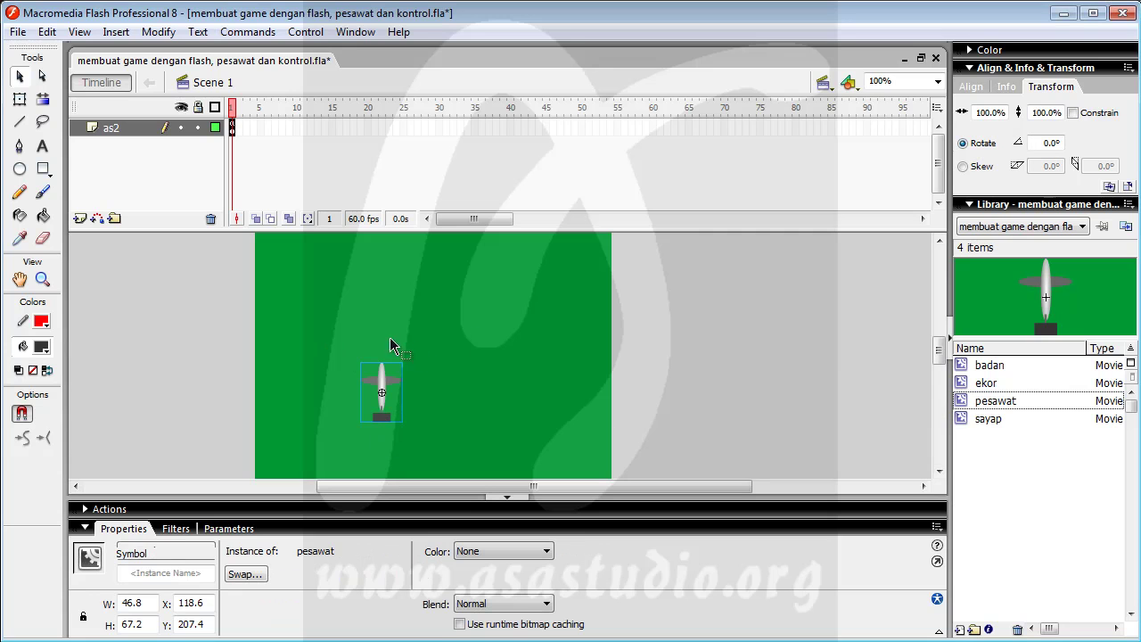
Draw a small upright oval about 5.5 px wide and 10 px high just above the plane's nose.
{"action": "key", "text": "ctrl+equal"}
{"action": "key", "text": "ctrl+equal"}
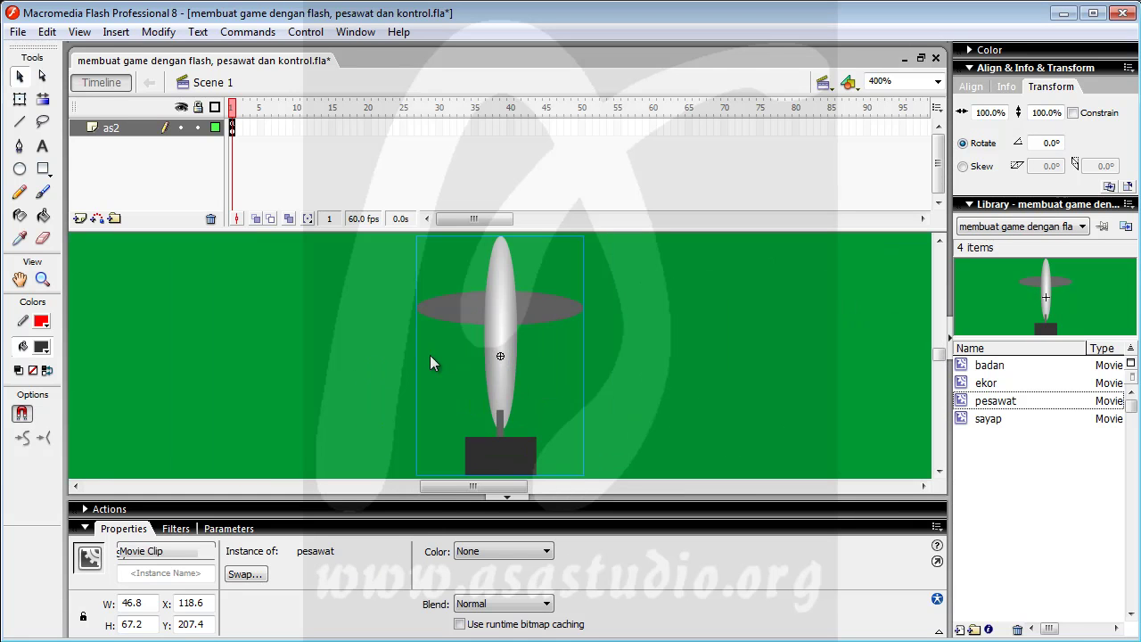
{"action": "scroll", "coordinate": [941, 358], "scroll_direction": "up", "scroll_amount": 3}
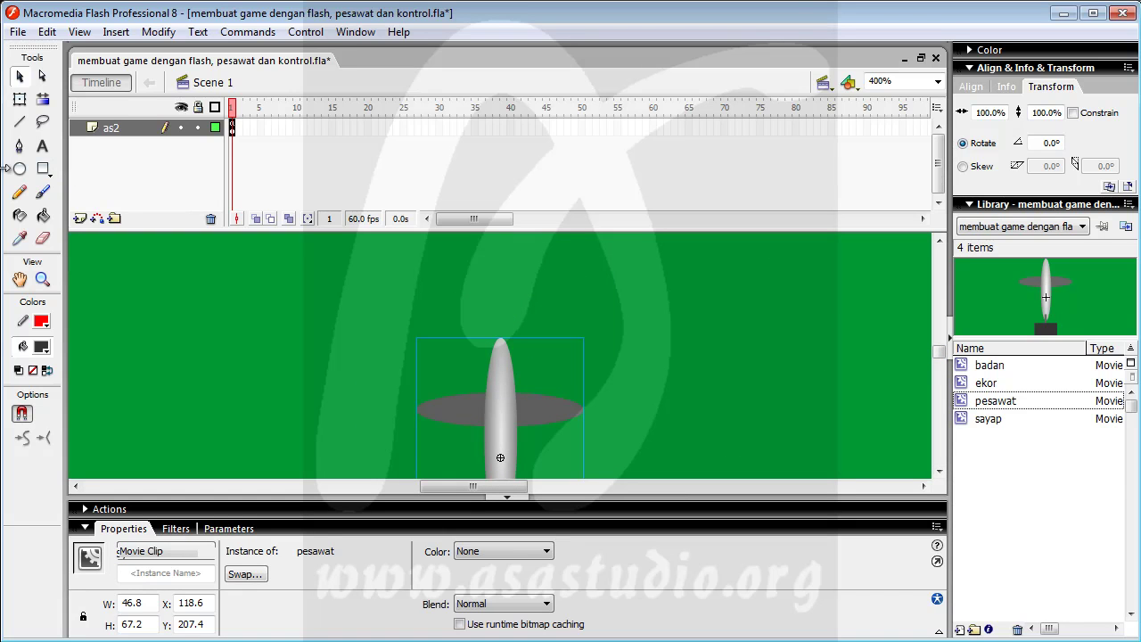
{"action": "left_click", "coordinate": [21, 170]}
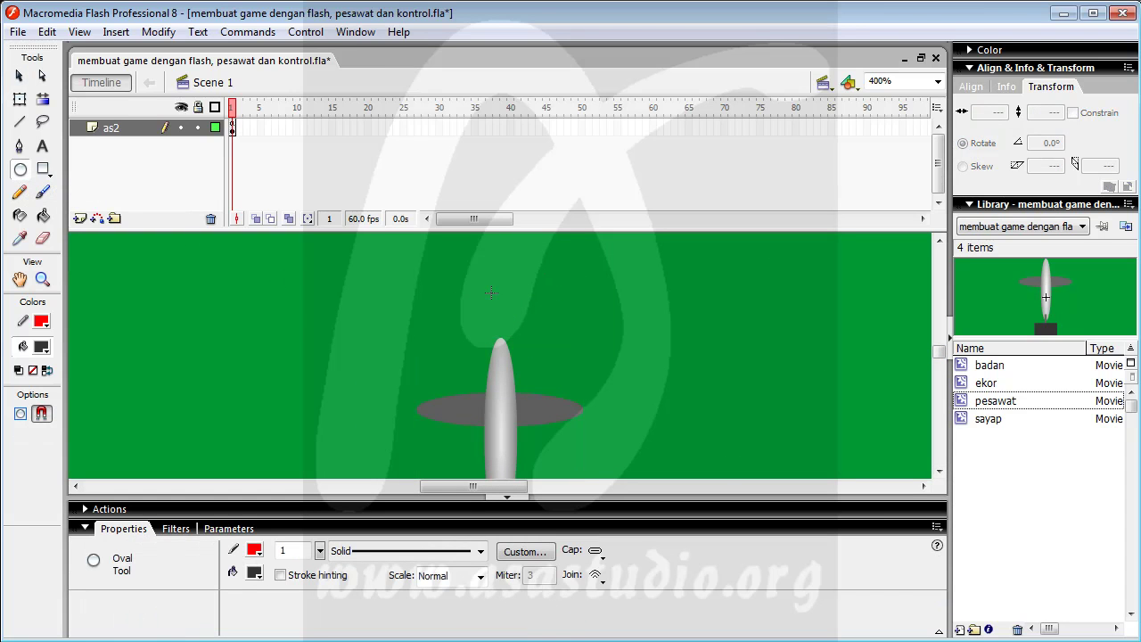
{"action": "mouse_move", "coordinate": [495, 300]}
{"action": "left_mouse_down"}
{"action": "mouse_move", "coordinate": [513, 337]}
{"action": "mouse_move", "coordinate": [524, 333]}
{"action": "mouse_move", "coordinate": [514, 335]}
{"action": "left_mouse_up"}
Delete the red outline of the small oval, keeping only its fill.
{"action": "left_click", "coordinate": [18, 74]}
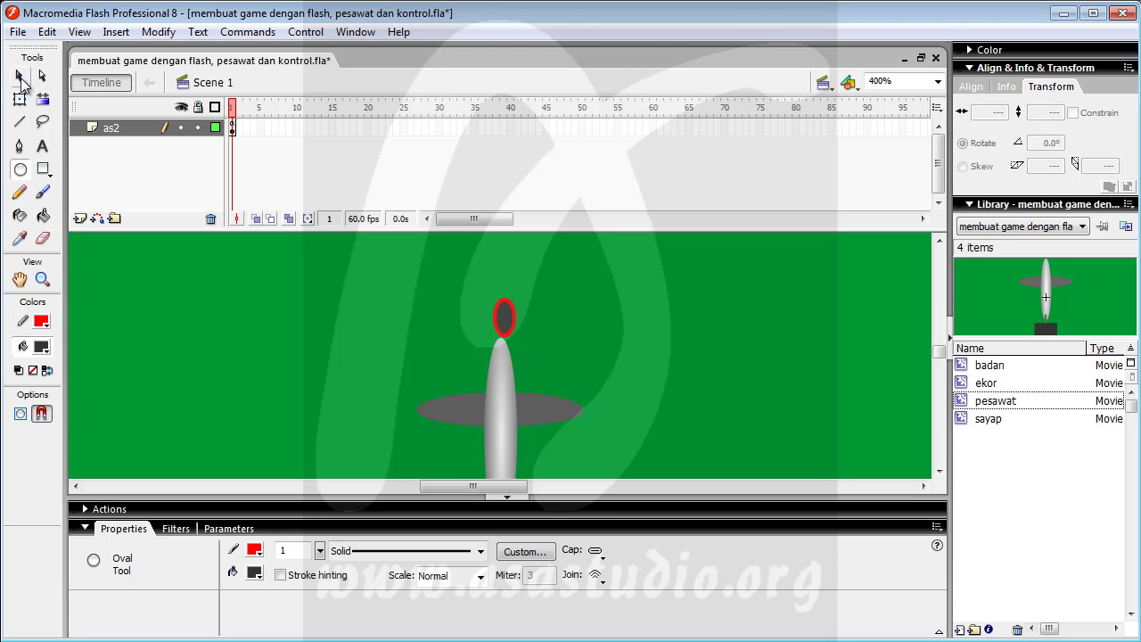
{"action": "left_click", "coordinate": [502, 331]}
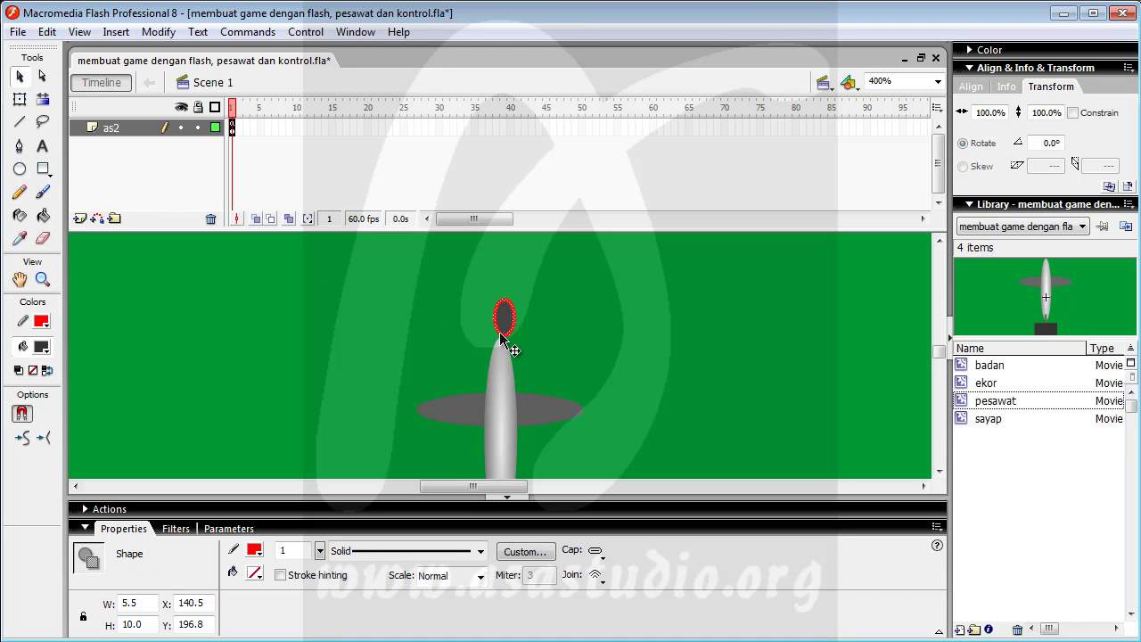
{"action": "left_click", "coordinate": [588, 312]}
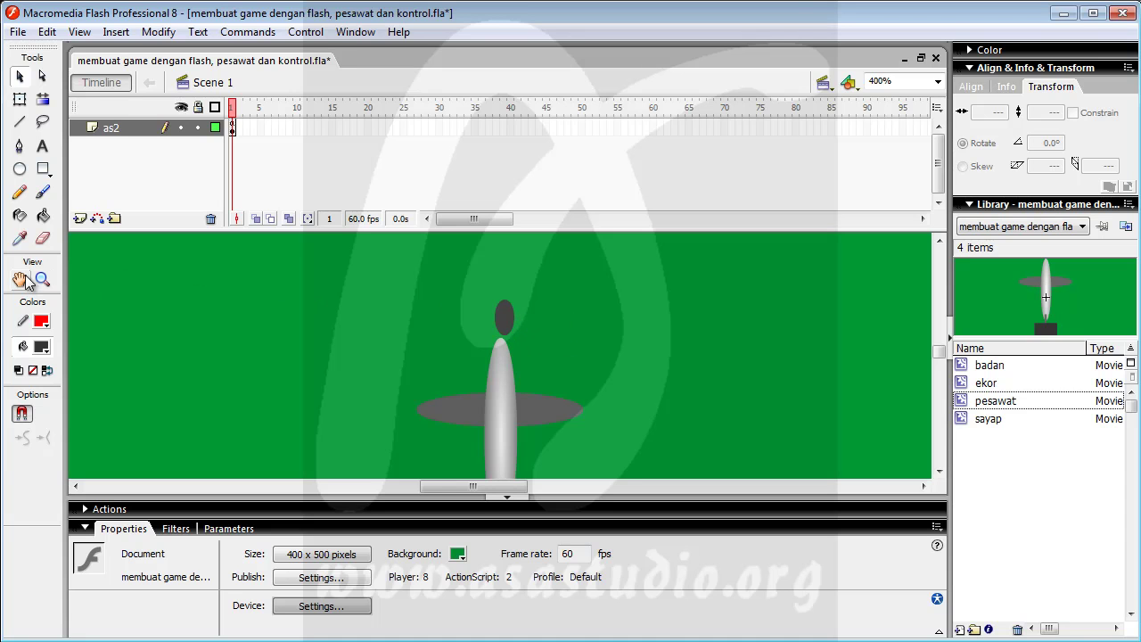
Fill the oval with the white-to-black radial gradient and enlarge the gradient's radius beyond the shape's edges.
{"action": "left_click", "coordinate": [504, 317]}
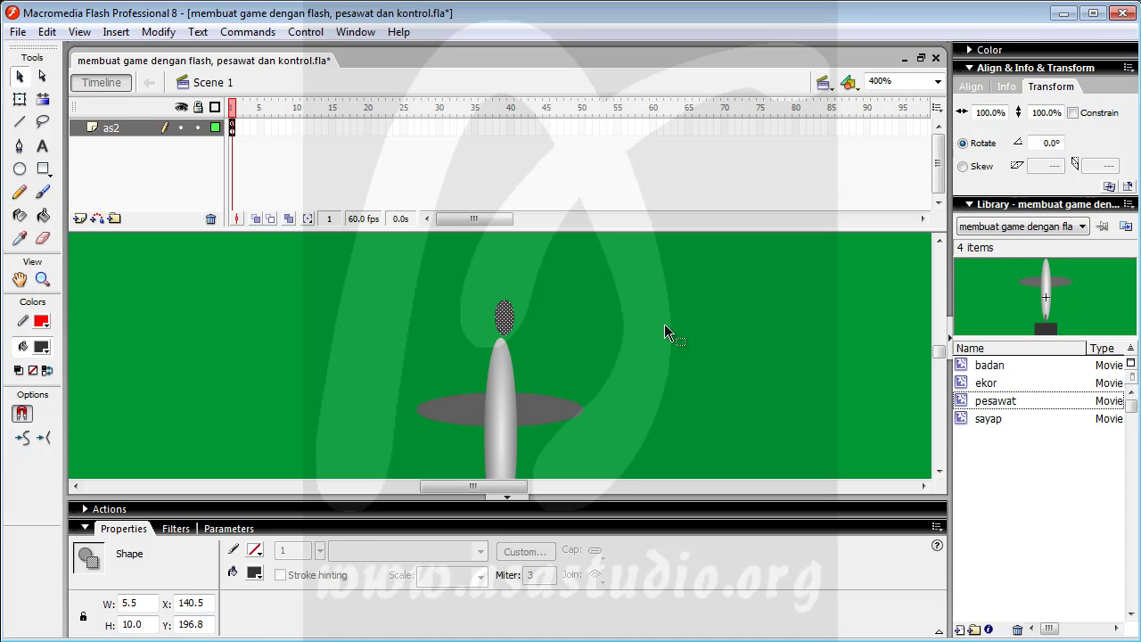
{"action": "left_click", "coordinate": [42, 347]}
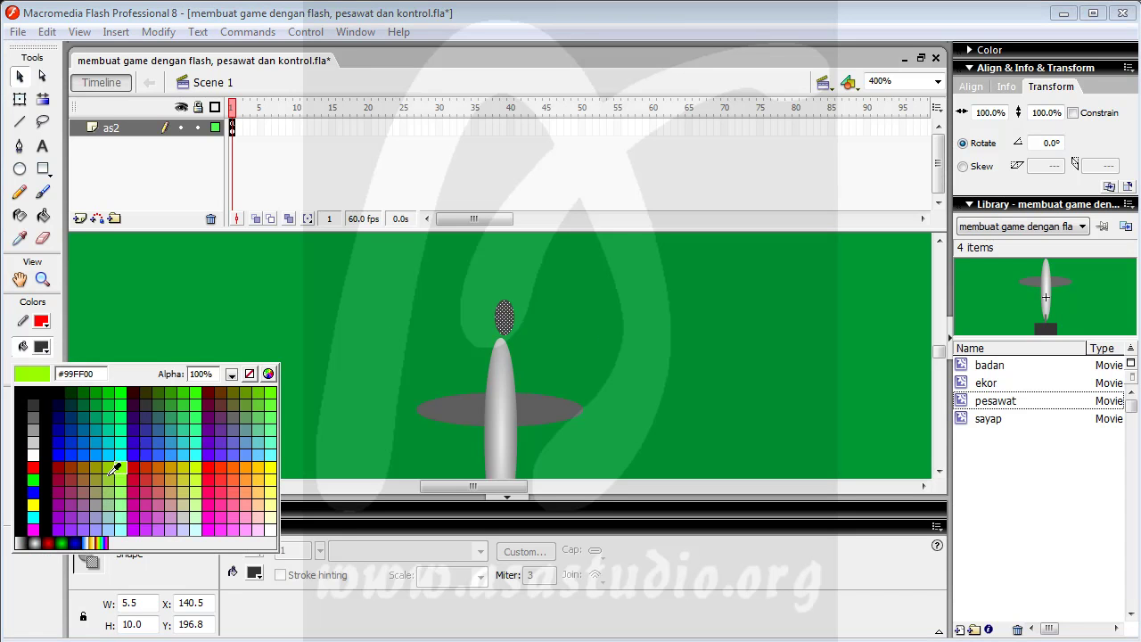
{"action": "left_click", "coordinate": [35, 543]}
{"action": "left_click", "coordinate": [42, 99]}
{"action": "left_click", "coordinate": [505, 317]}
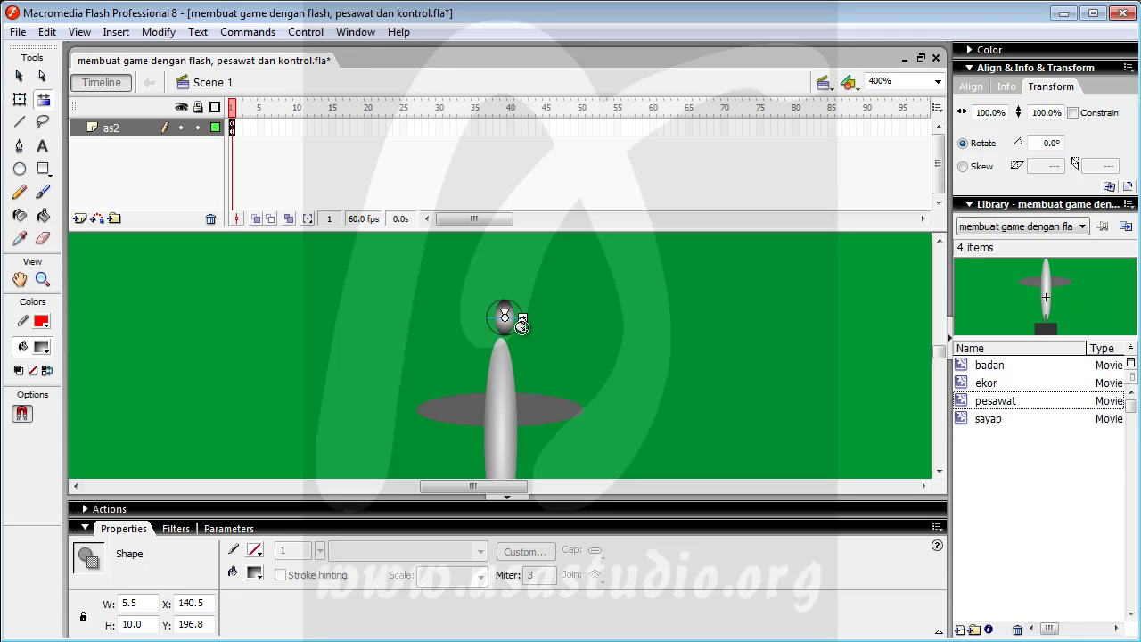
{"action": "left_click_drag", "start_coordinate": [521, 326], "coordinate": [529, 324]}
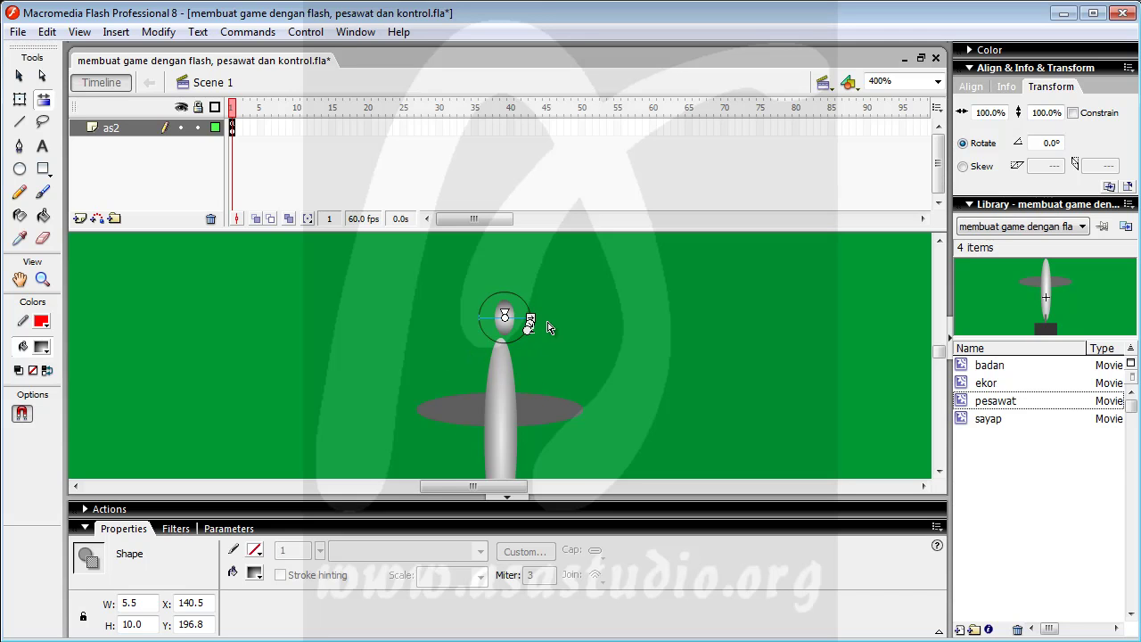
{"action": "left_click", "coordinate": [19, 76]}
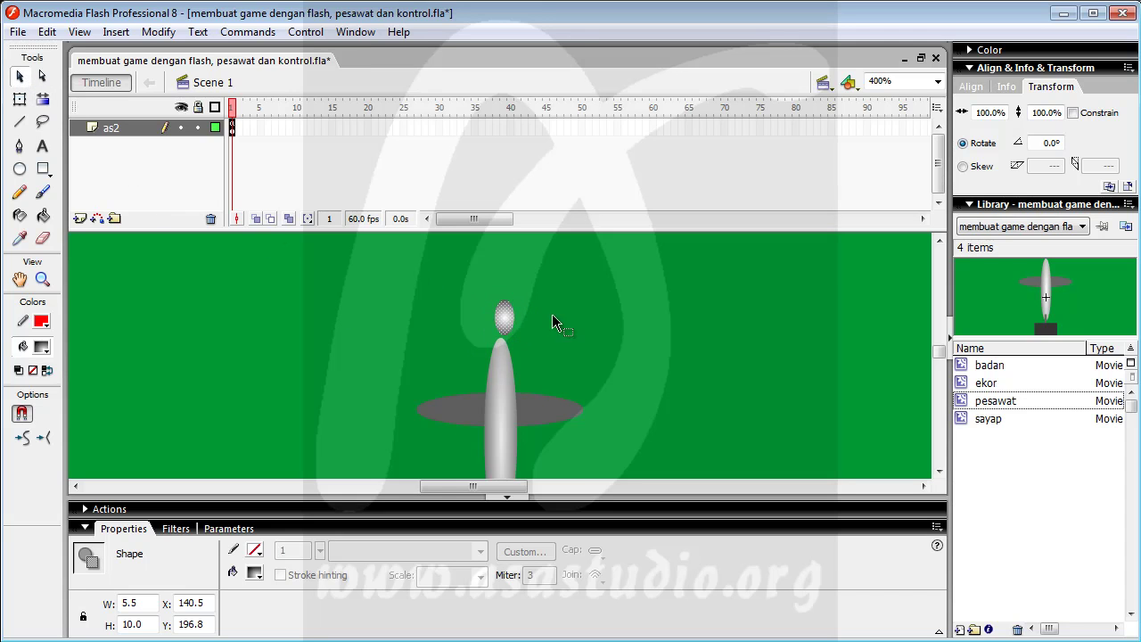
Reshape the oval with Free Transform into a small flat horizontal ellipse about 4.8 px high.
{"action": "left_click", "coordinate": [19, 99]}
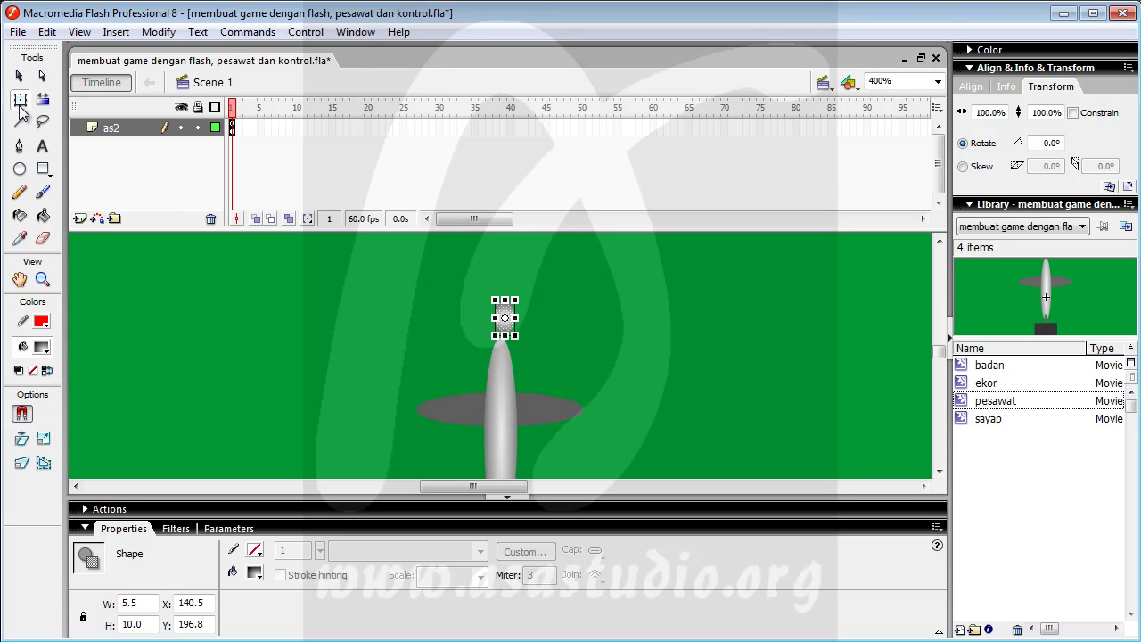
{"action": "mouse_move", "coordinate": [519, 326]}
{"action": "left_mouse_down"}
{"action": "mouse_move", "coordinate": [549, 319]}
{"action": "mouse_move", "coordinate": [522, 308]}
{"action": "left_mouse_up"}
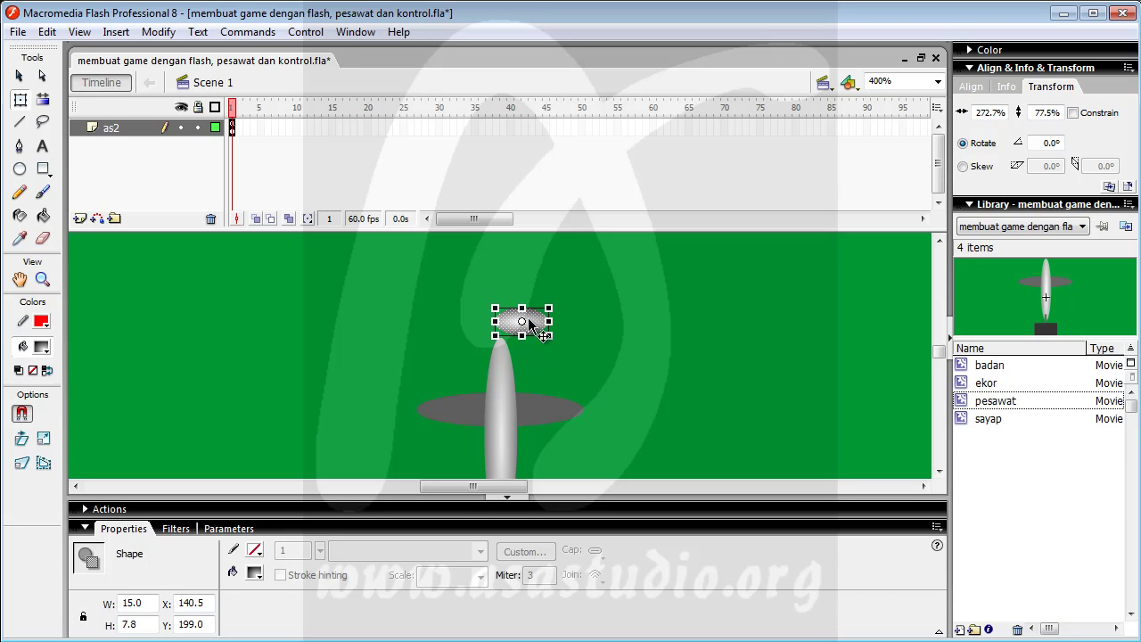
{"action": "left_click_drag", "start_coordinate": [523, 308], "coordinate": [534, 324]}
{"action": "left_click", "coordinate": [568, 337]}
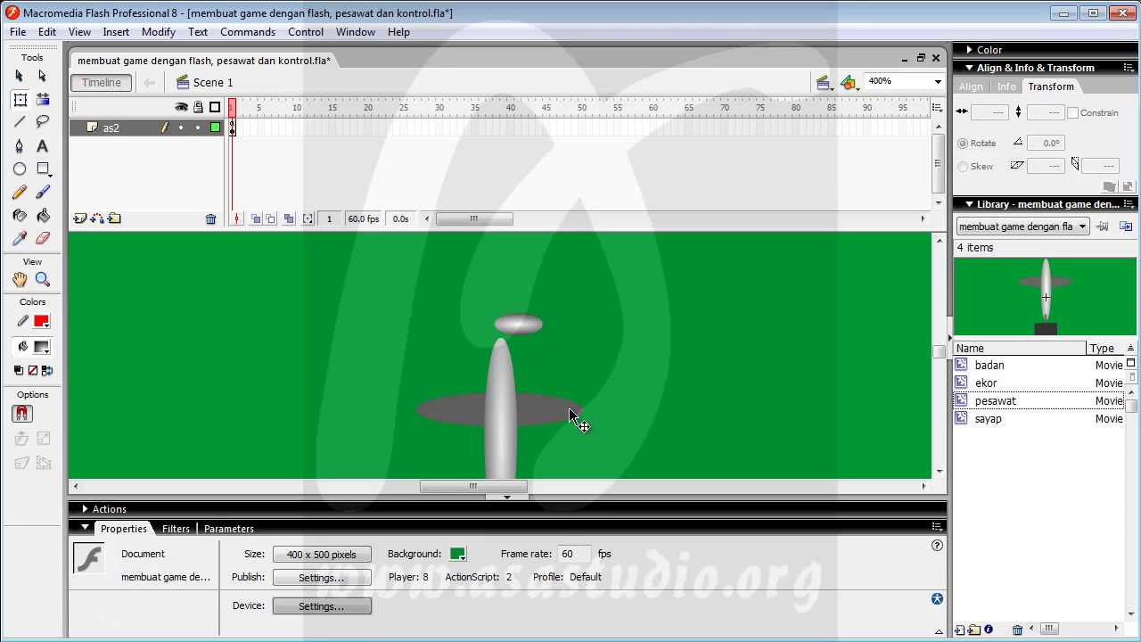
{"action": "left_click", "coordinate": [517, 324]}
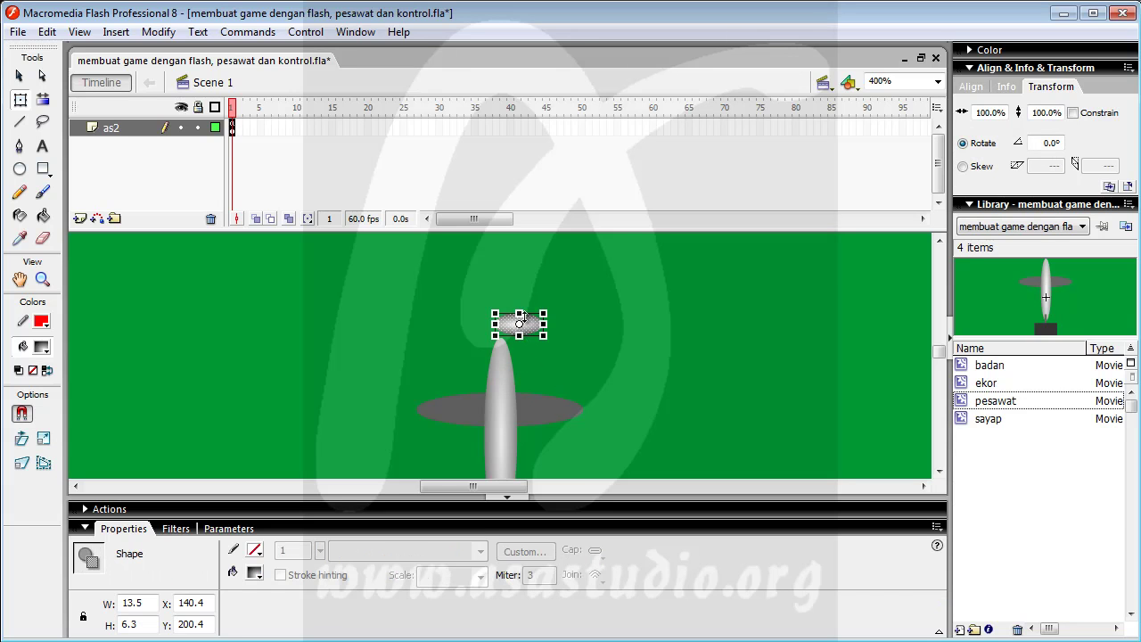
{"action": "left_click_drag", "start_coordinate": [542, 324], "coordinate": [514, 317]}
{"action": "left_click", "coordinate": [561, 334]}
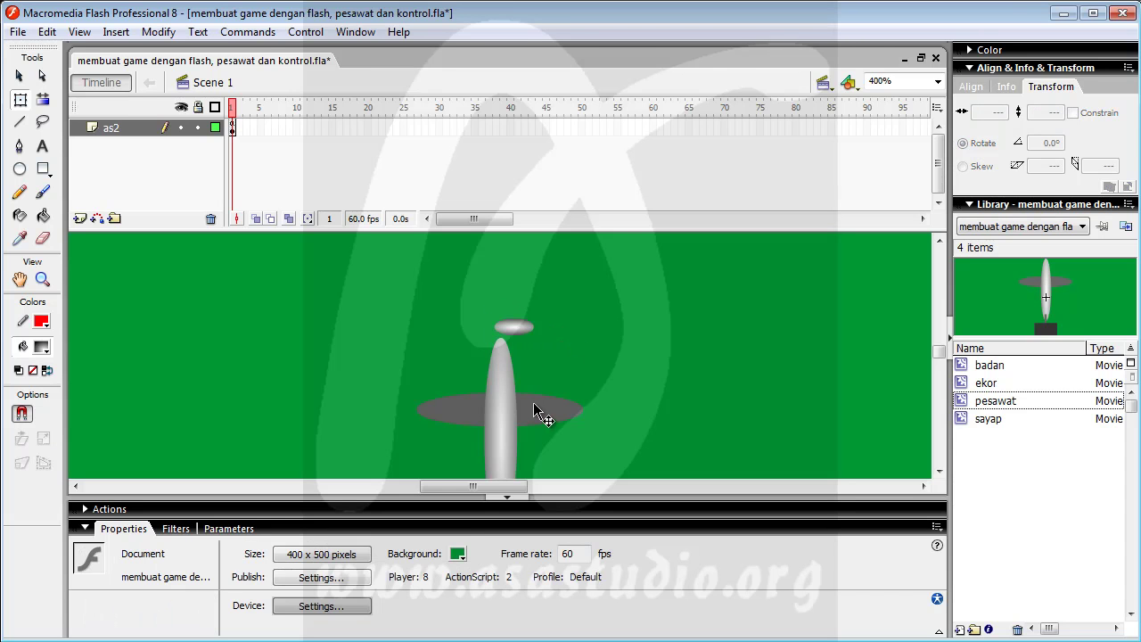
Cut off the right end of the ellipse, leaving a flat-ended bullet shape about 6.5 px long.
{"action": "left_click_drag", "start_coordinate": [552, 303], "coordinate": [519, 348]}
{"action": "left_click", "coordinate": [616, 381]}
{"action": "left_click_drag", "start_coordinate": [472, 312], "coordinate": [502, 453]}
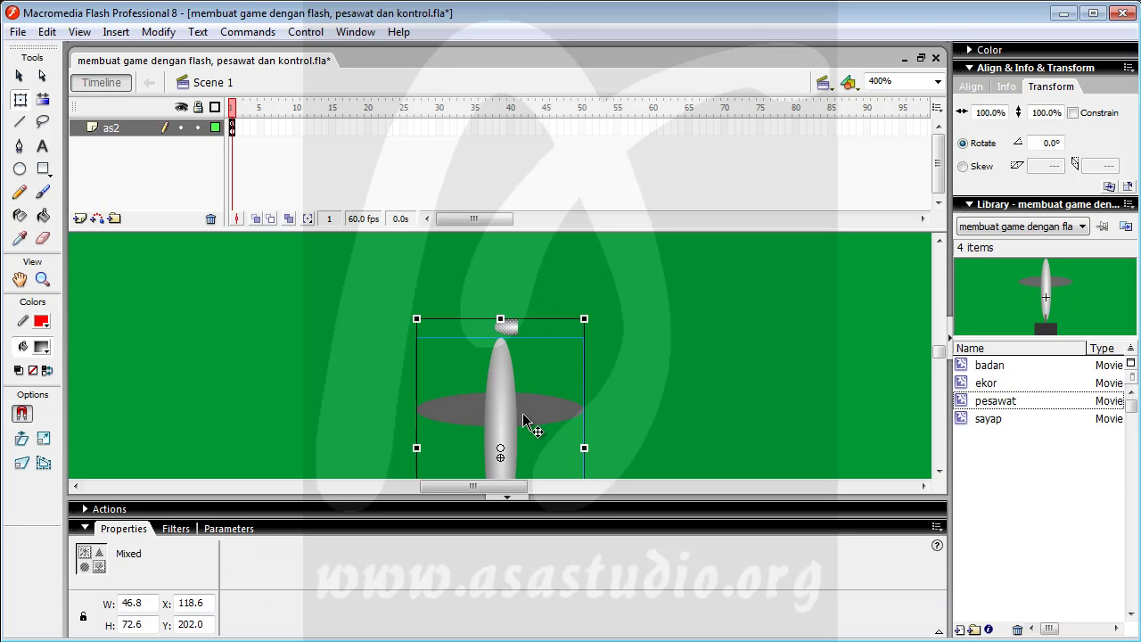
{"action": "left_click", "coordinate": [678, 328]}
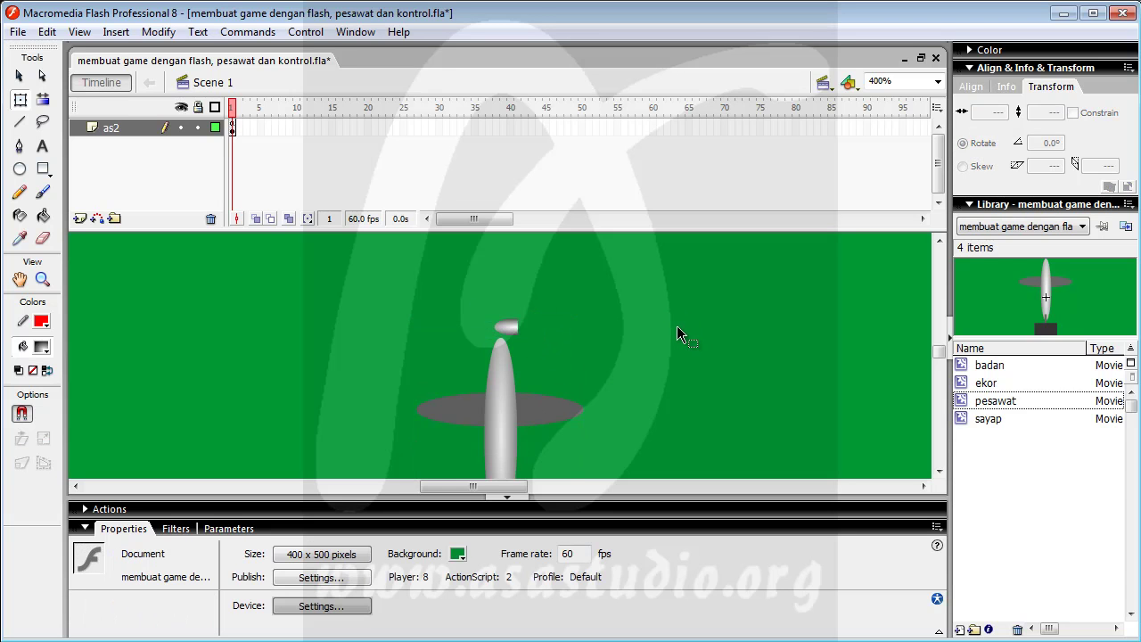
Rotate the bullet shape by 90 degrees so its rounded end points upward.
{"action": "left_click", "coordinate": [512, 336]}
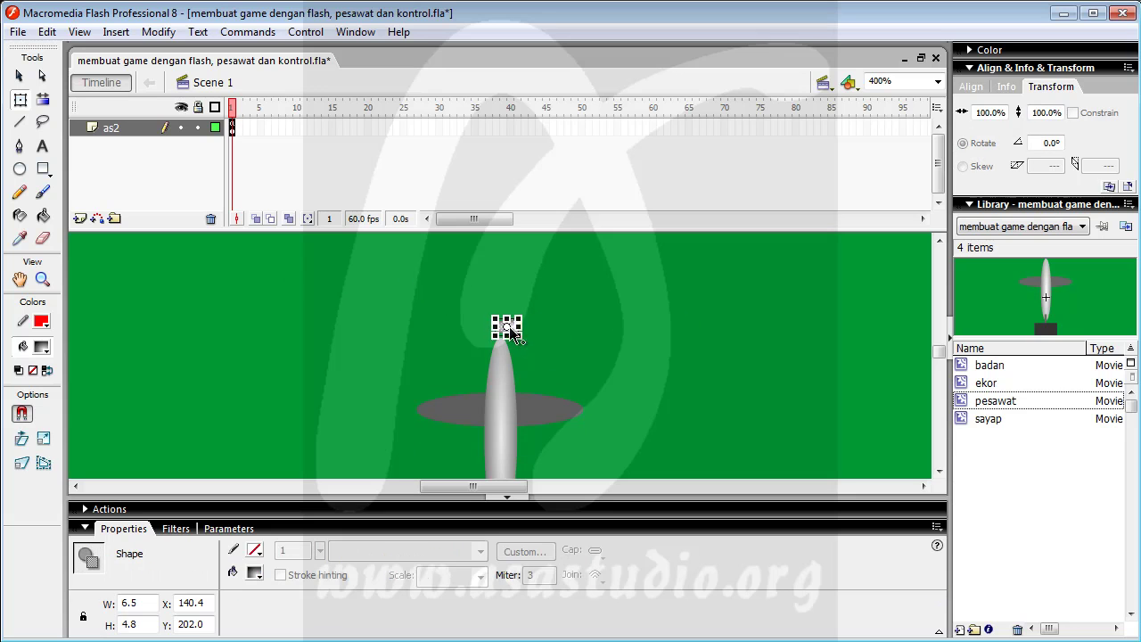
{"action": "left_click", "coordinate": [1044, 142]}
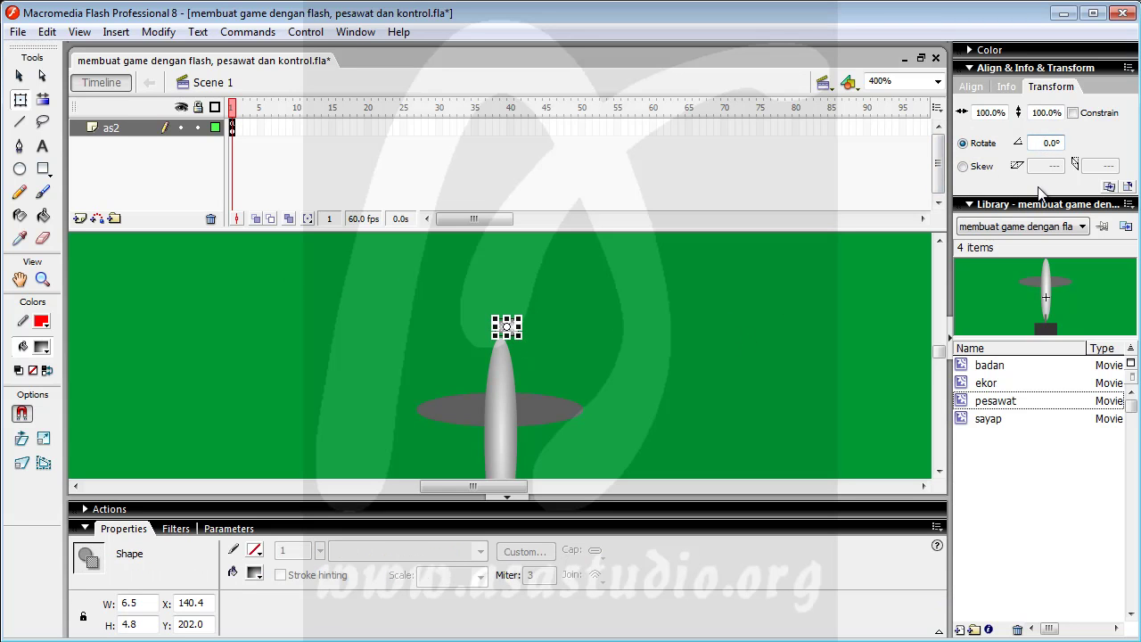
{"action": "type", "text": "90"}
{"action": "key", "text": "Return"}
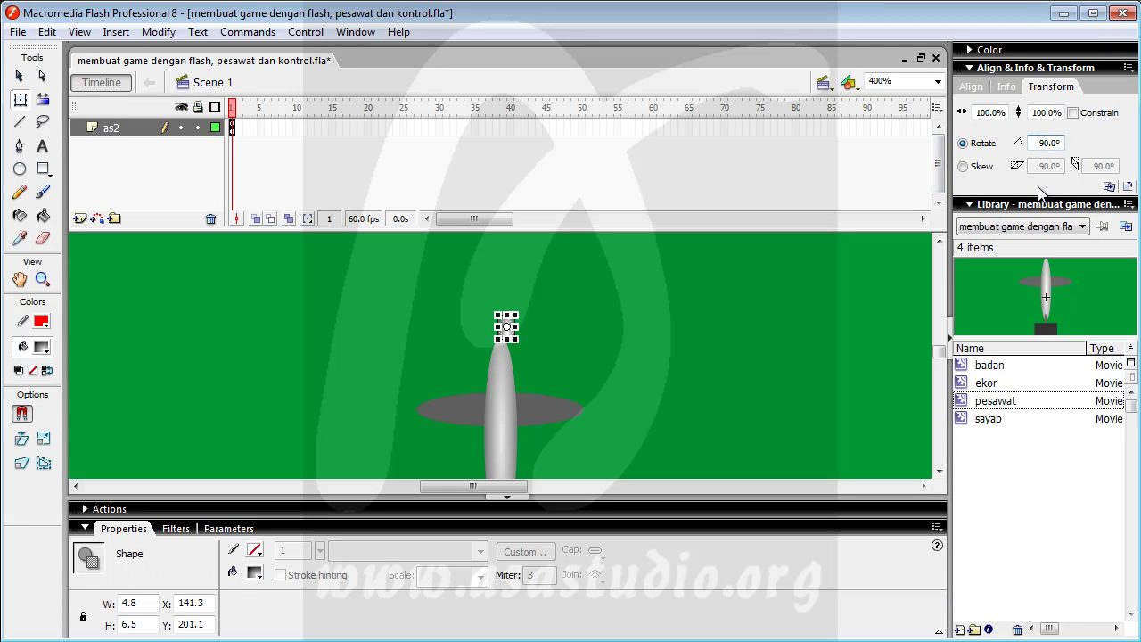
{"action": "left_click", "coordinate": [561, 328]}
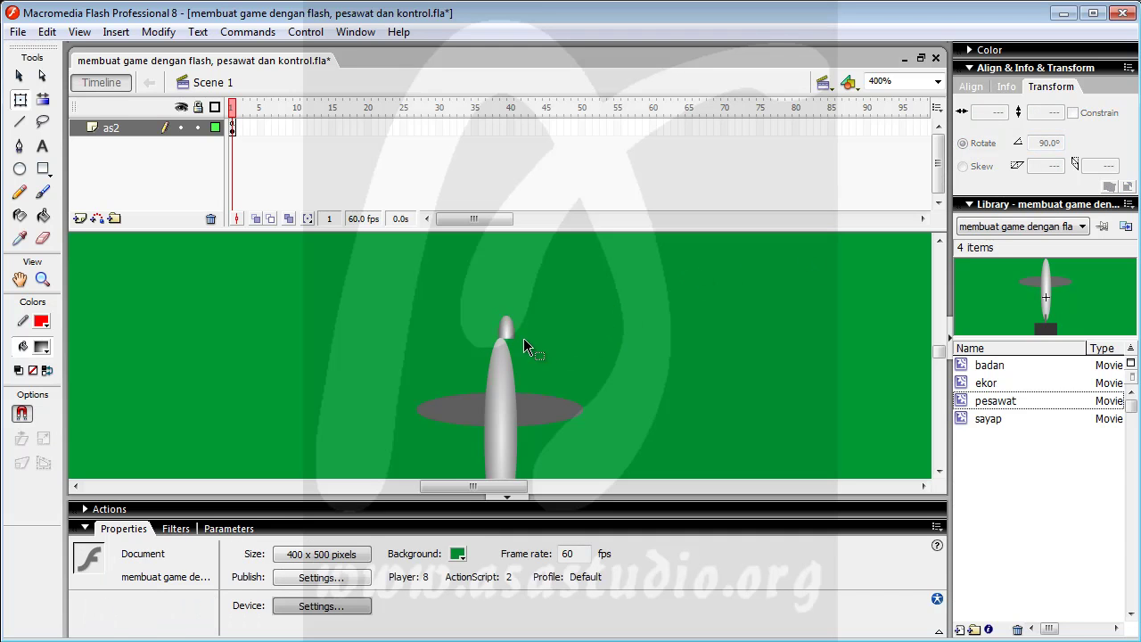
Nudge the bullet shape up and slightly left, centring it above the plane's nose at about X 139.3, Y 195.9.
{"action": "left_click", "coordinate": [510, 331]}
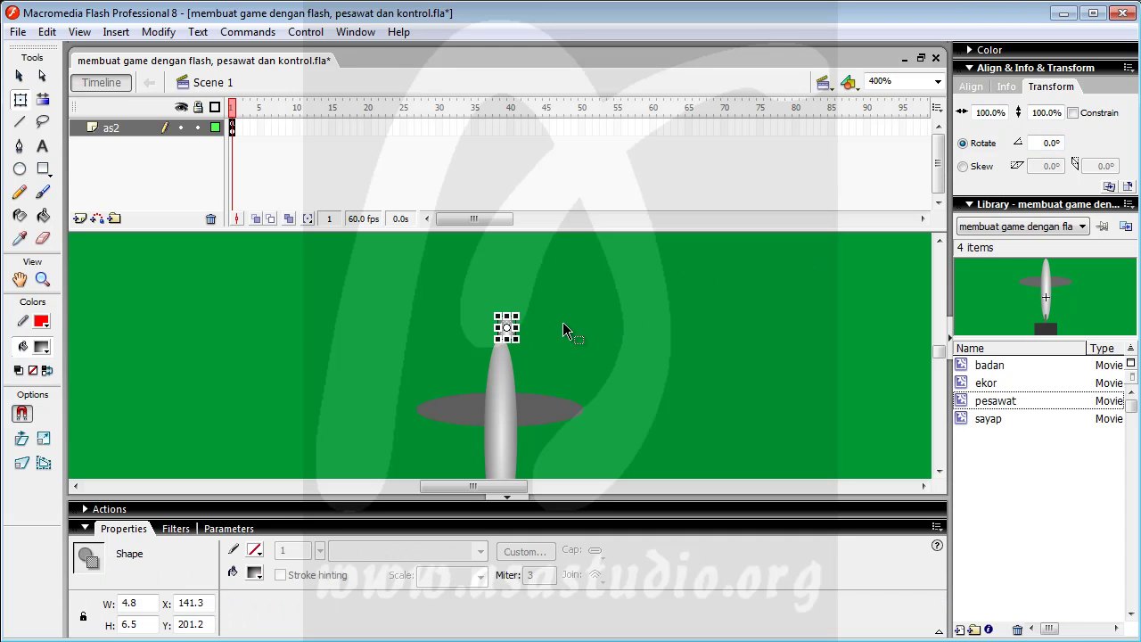
{"action": "key", "text": "Up"}
{"action": "key", "text": "Up"}
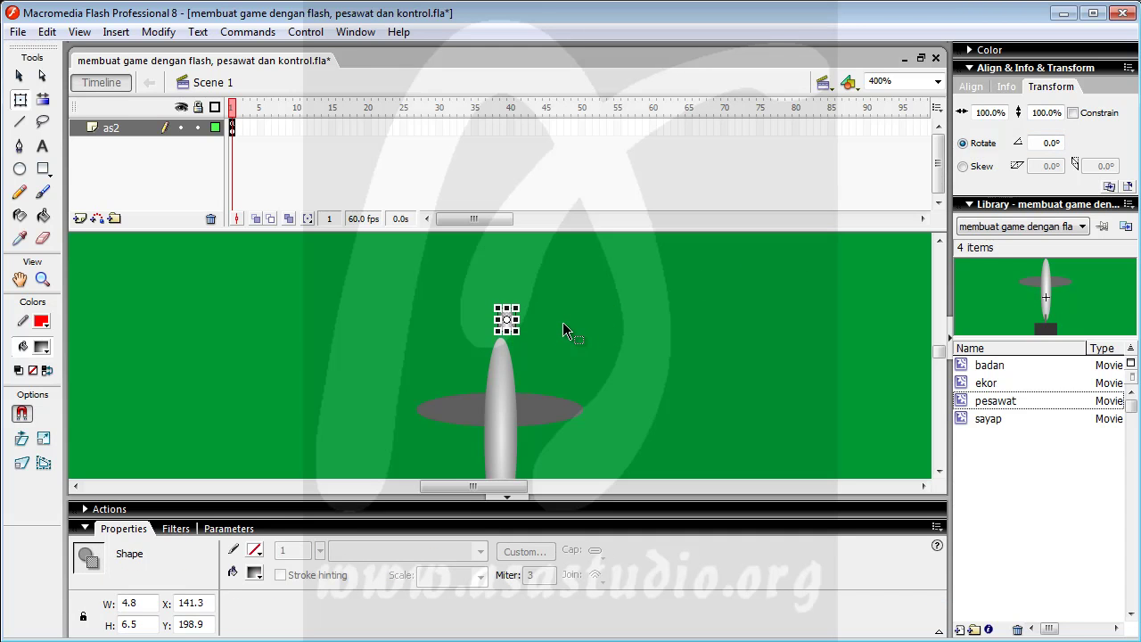
{"action": "left_click", "coordinate": [562, 323]}
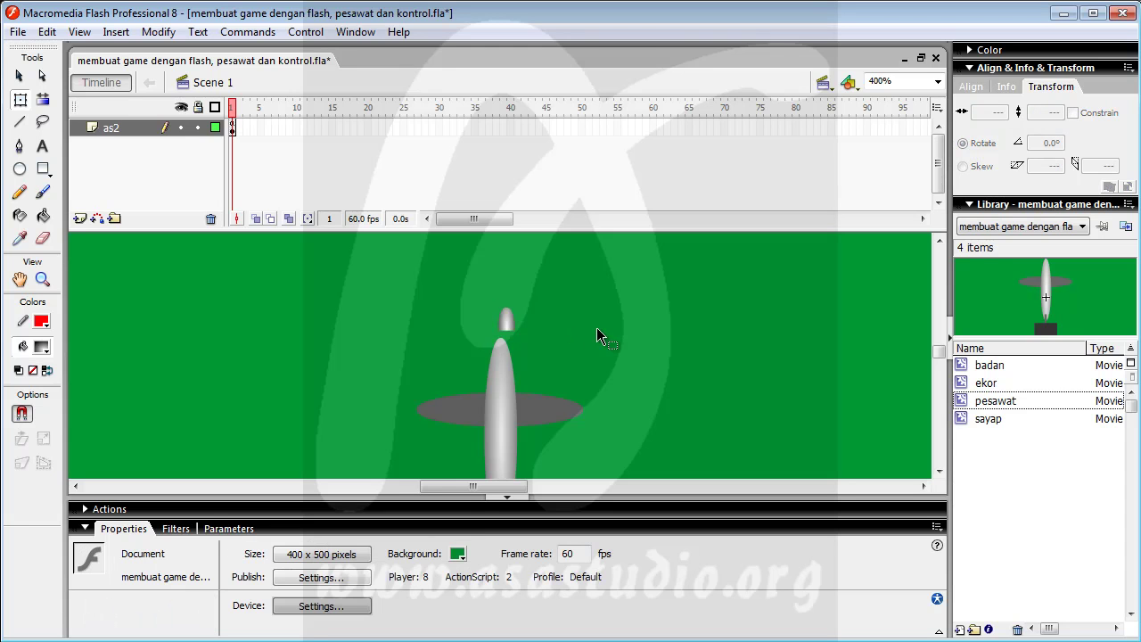
{"action": "left_click", "coordinate": [508, 320]}
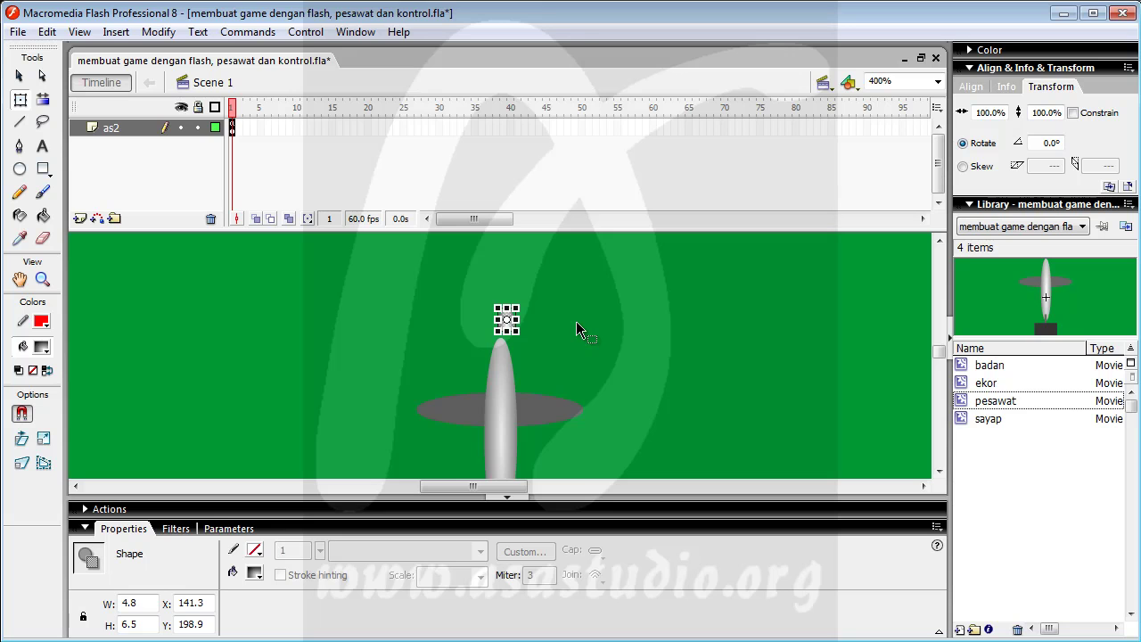
{"action": "key", "text": "Up"}
{"action": "key", "text": "Up"}
{"action": "key", "text": "Up"}
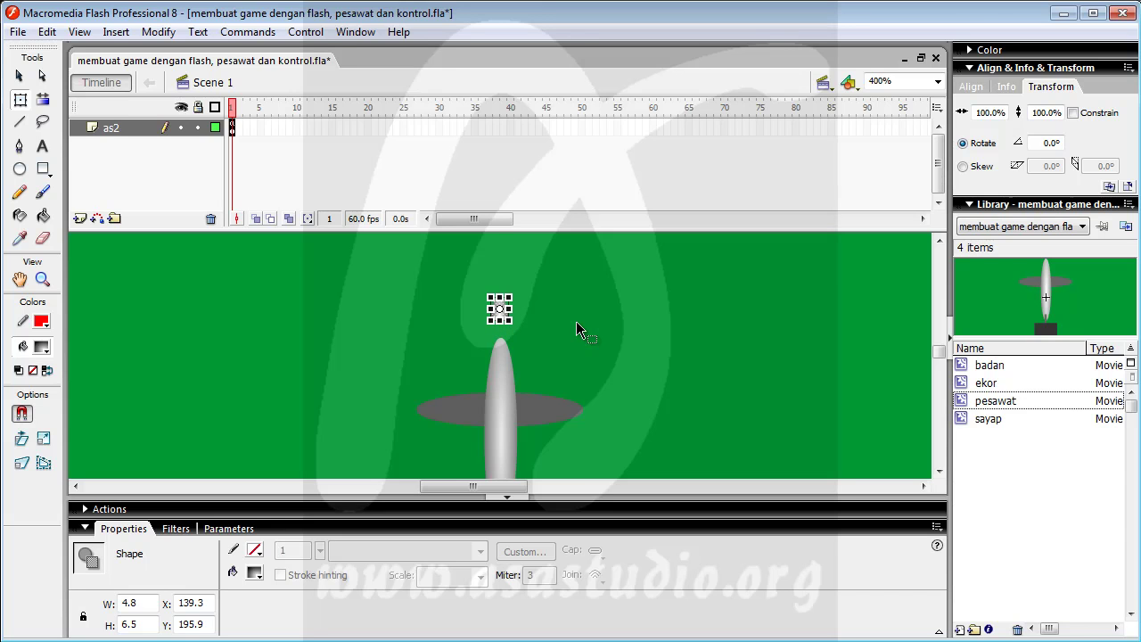
{"action": "left_click", "coordinate": [577, 321]}
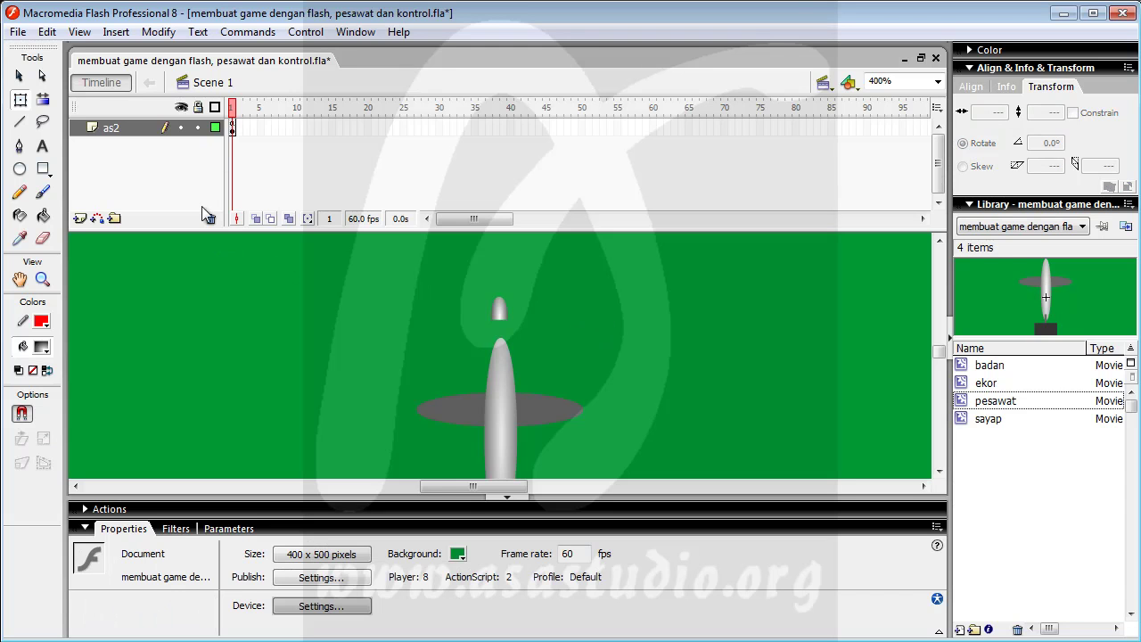
{"action": "left_click_drag", "start_coordinate": [467, 273], "coordinate": [555, 328]}
{"action": "left_click", "coordinate": [378, 319]}
Draw a jagged flame of straight orange lines with the Line tool beneath the flat base of the bullet shape.
{"action": "left_click", "coordinate": [41, 322]}
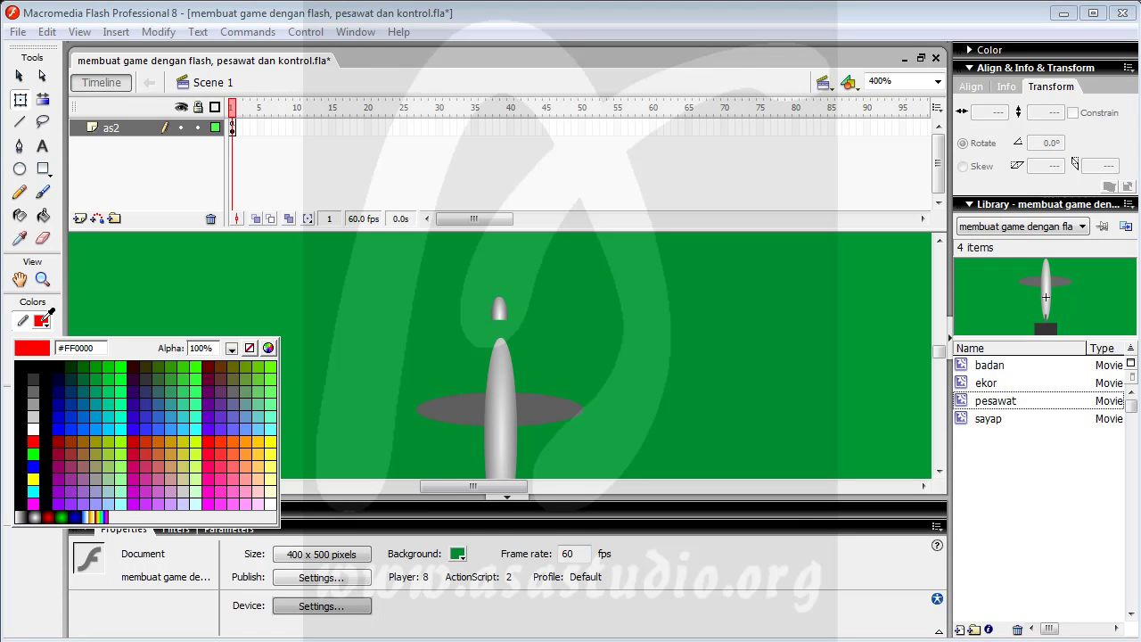
{"action": "left_click", "coordinate": [240, 441]}
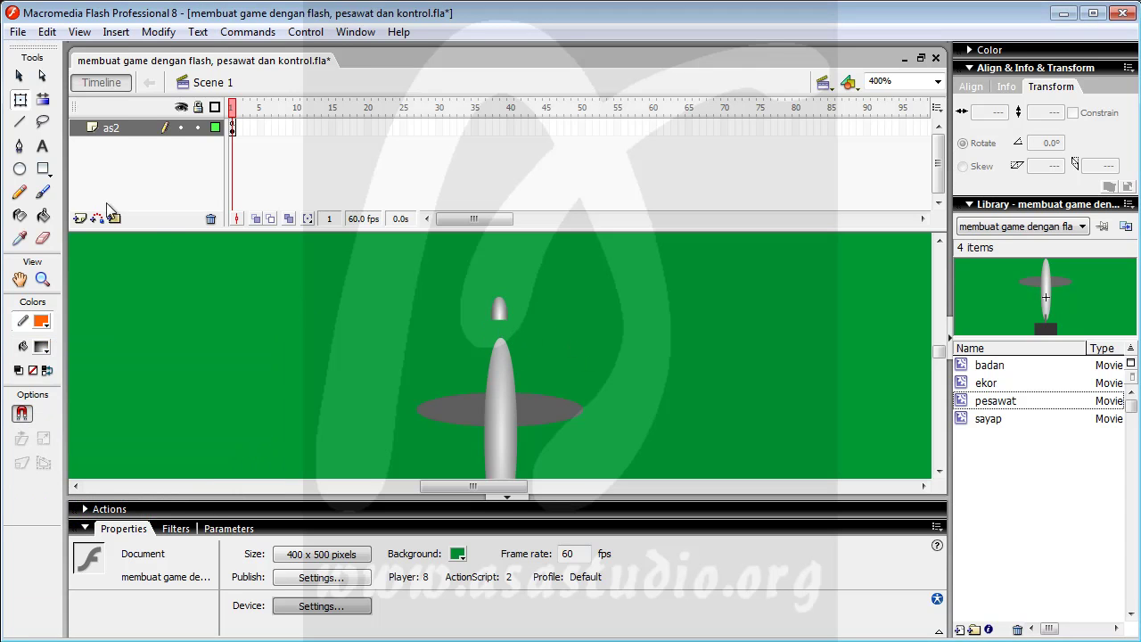
{"action": "left_click", "coordinate": [20, 122]}
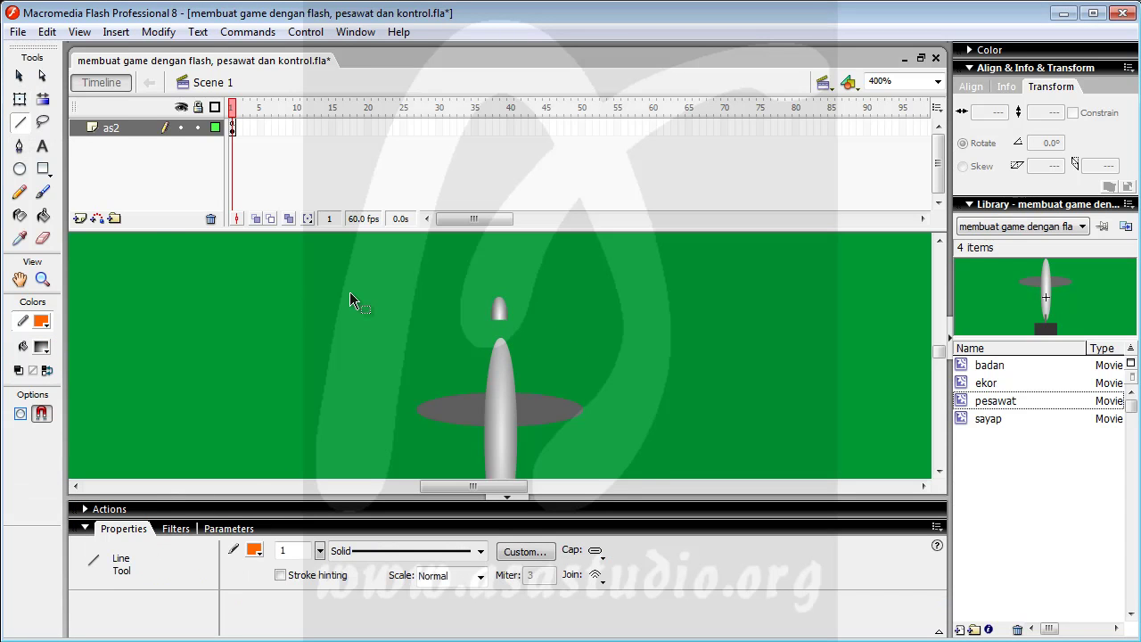
{"action": "key", "text": "ctrl+equal"}
{"action": "key", "text": "ctrl+equal"}
{"action": "key", "text": "ctrl+equal"}
{"action": "left_click_drag", "start_coordinate": [585, 303], "coordinate": [560, 461]}
{"action": "mouse_move", "coordinate": [452, 339]}
{"action": "left_mouse_down"}
{"action": "mouse_move", "coordinate": [438, 384]}
{"action": "mouse_move", "coordinate": [472, 384]}
{"action": "mouse_move", "coordinate": [475, 337]}
{"action": "left_mouse_up"}
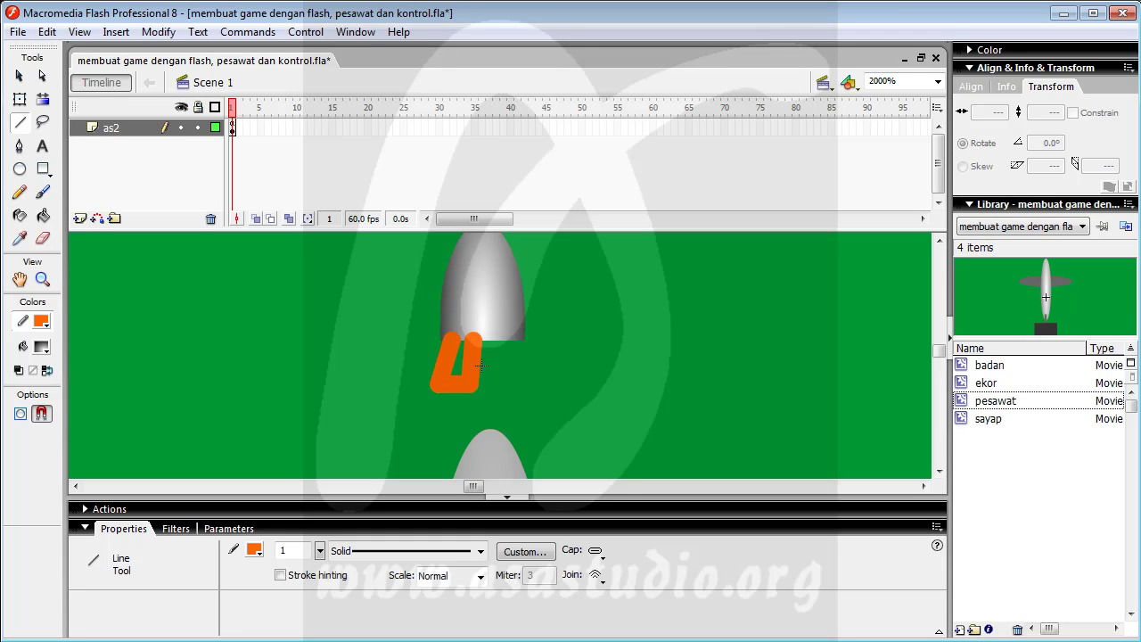
{"action": "left_click_drag", "start_coordinate": [482, 411], "coordinate": [499, 340]}
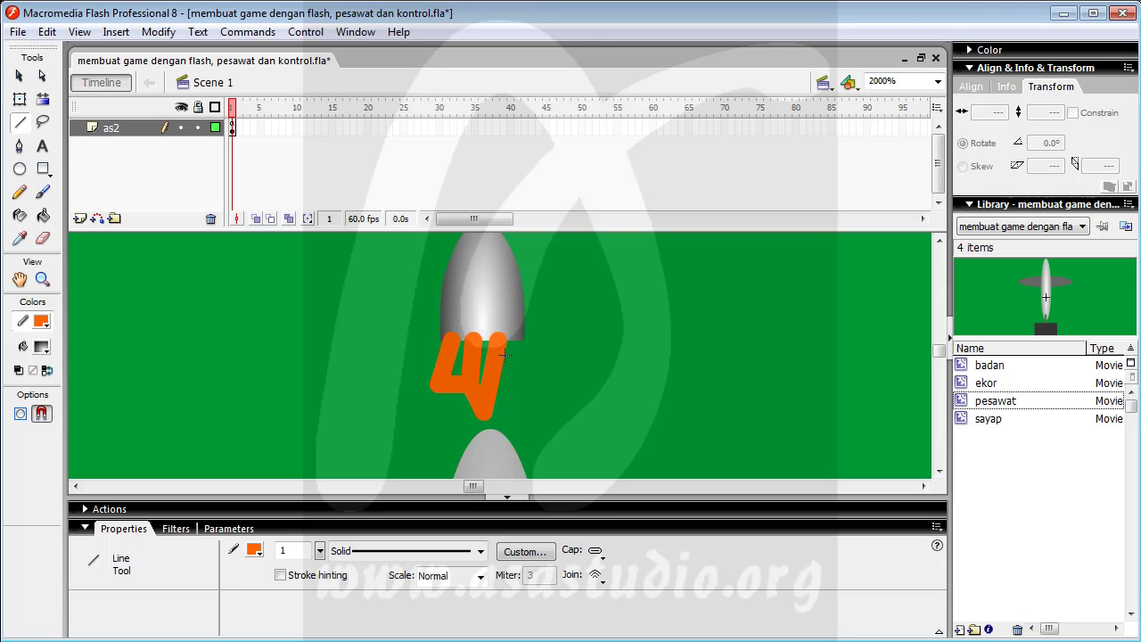
{"action": "left_click_drag", "start_coordinate": [514, 415], "coordinate": [510, 339]}
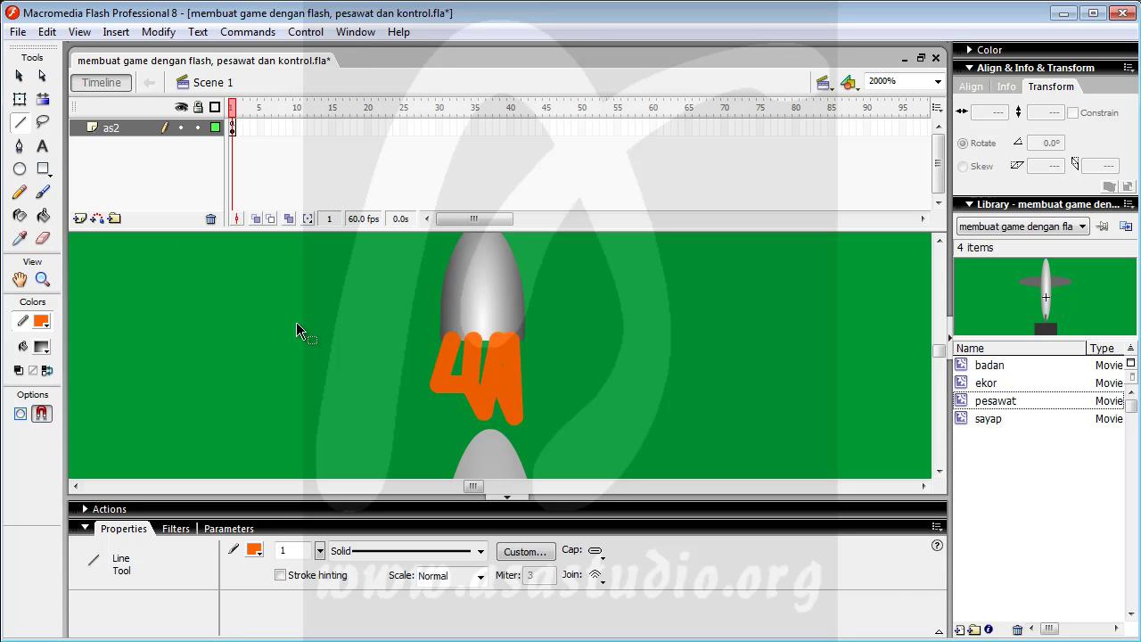
{"action": "key", "text": "ctrl+minus"}
{"action": "key", "text": "ctrl+minus"}
{"action": "key", "text": "ctrl+minus"}
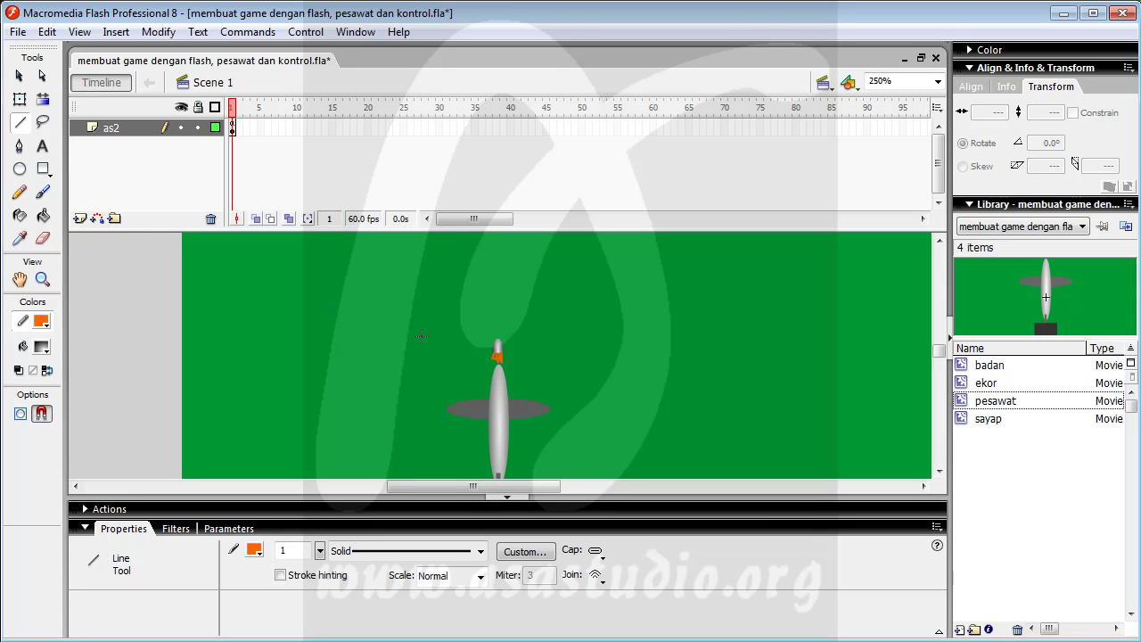
Select the whole rocket, both the grey bullet body and the orange flame, and nudge it up to Y 194.8.
{"action": "left_click", "coordinate": [19, 76]}
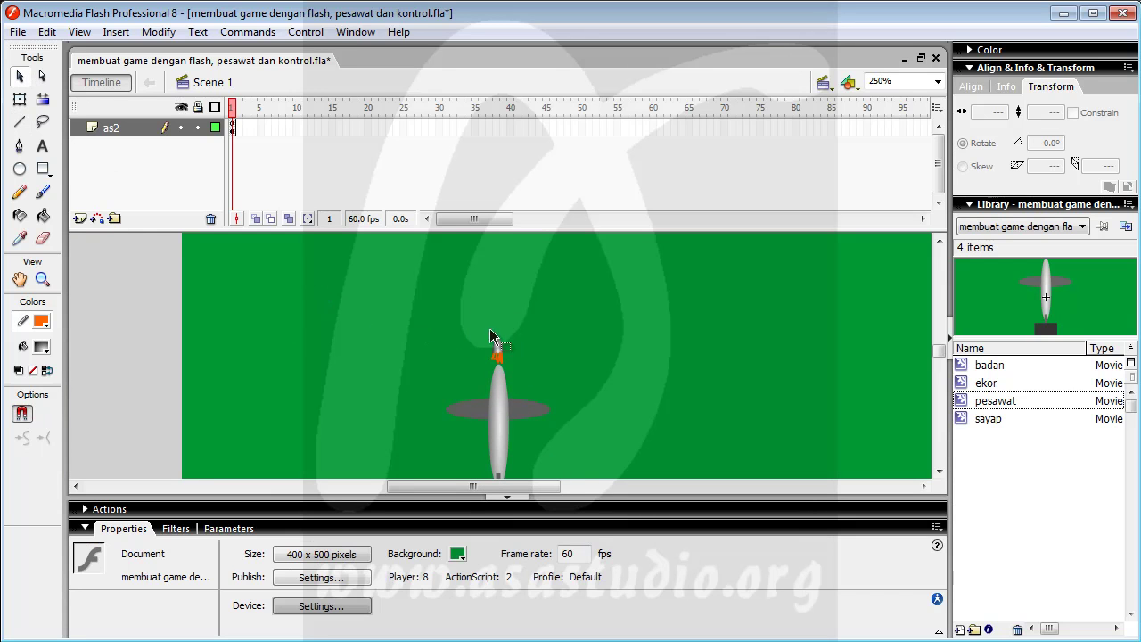
{"action": "left_click_drag", "start_coordinate": [472, 331], "coordinate": [546, 361]}
{"action": "key", "text": "ctrl+minus"}
{"action": "key", "text": "ctrl+minus"}
{"action": "key", "text": "ctrl+minus"}
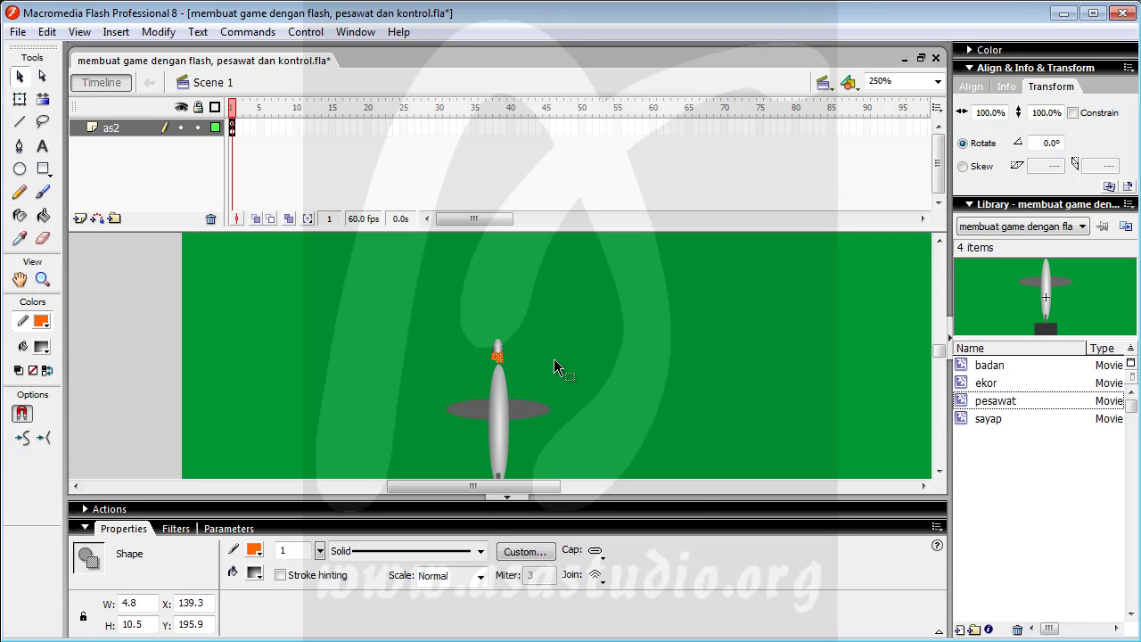
{"action": "key", "text": "ctrl+2"}
{"action": "key", "text": "ctrl+equal"}
{"action": "key", "text": "ctrl+equal"}
{"action": "key", "text": "ctrl+equal"}
{"action": "key", "text": "ctrl+equal"}
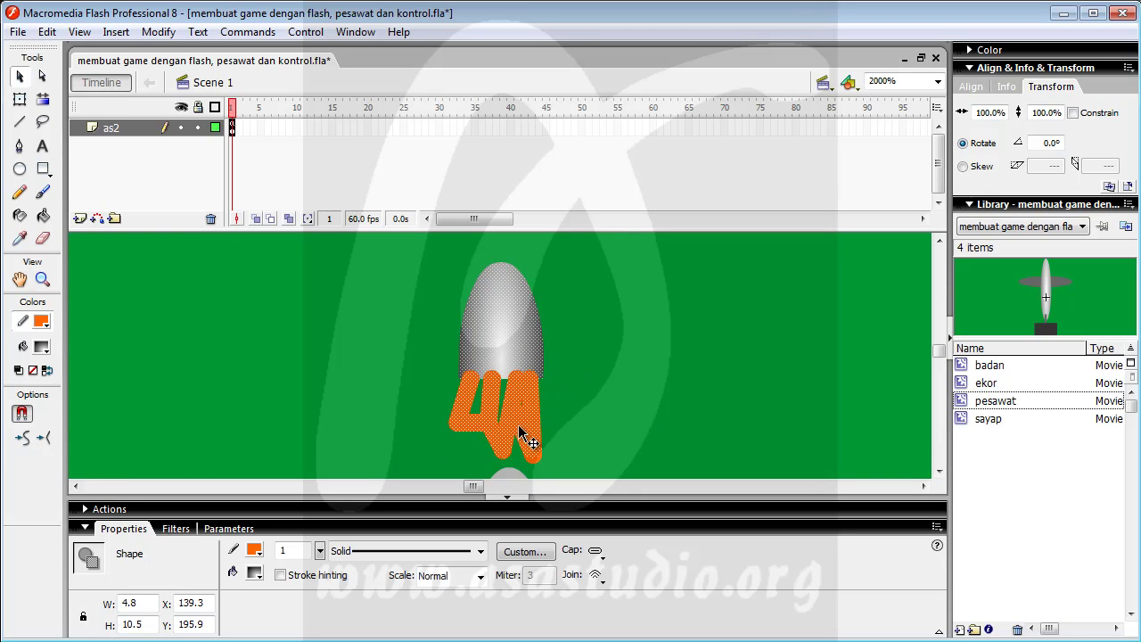
{"action": "left_click", "coordinate": [618, 414]}
{"action": "left_click", "coordinate": [539, 448]}
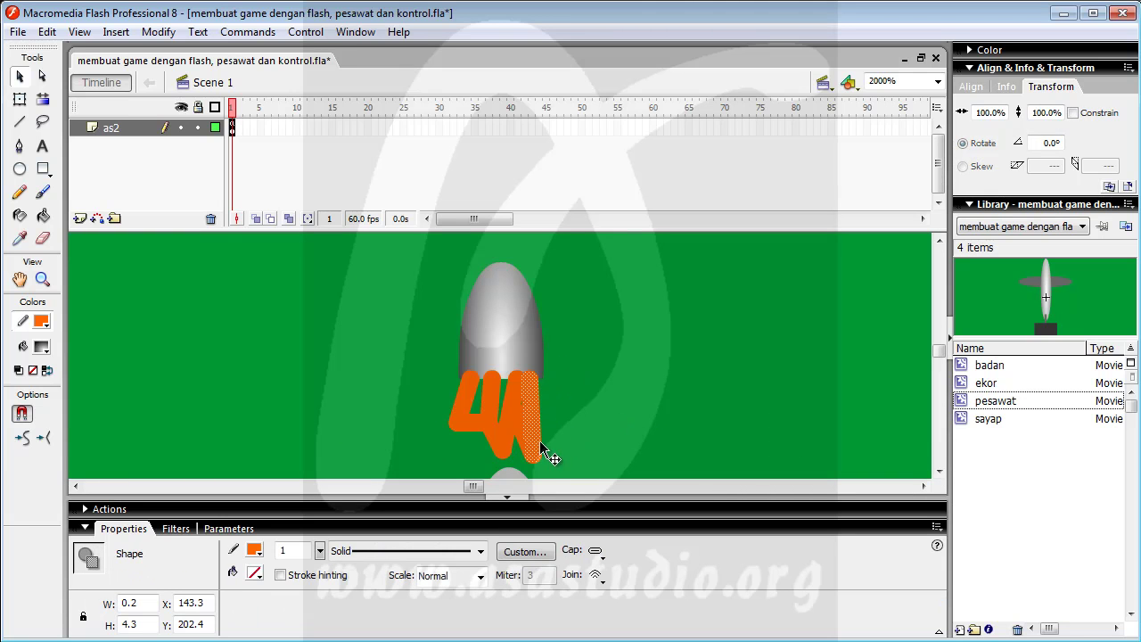
{"action": "double_click", "coordinate": [539, 449]}
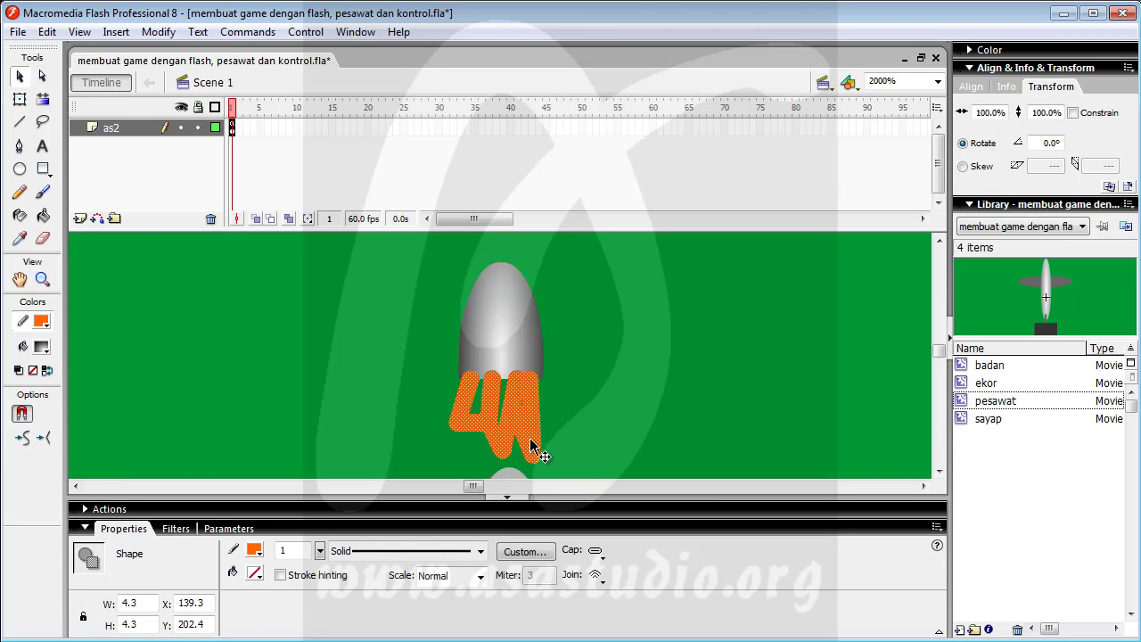
{"action": "left_click", "coordinate": [510, 339], "text": "shift"}
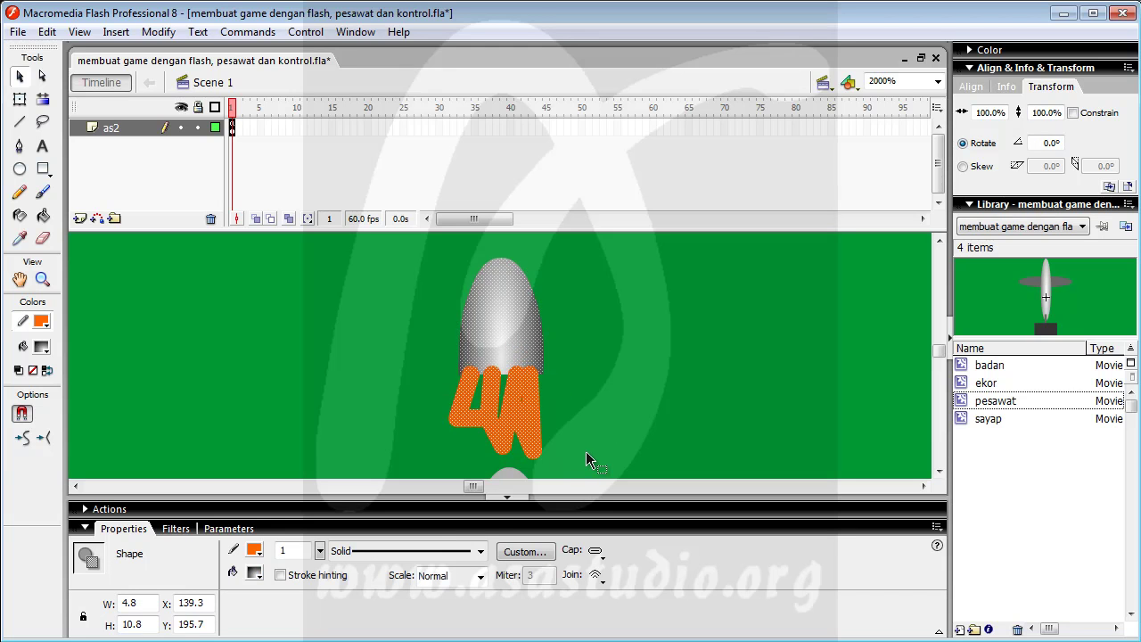
{"action": "key", "text": "Up"}
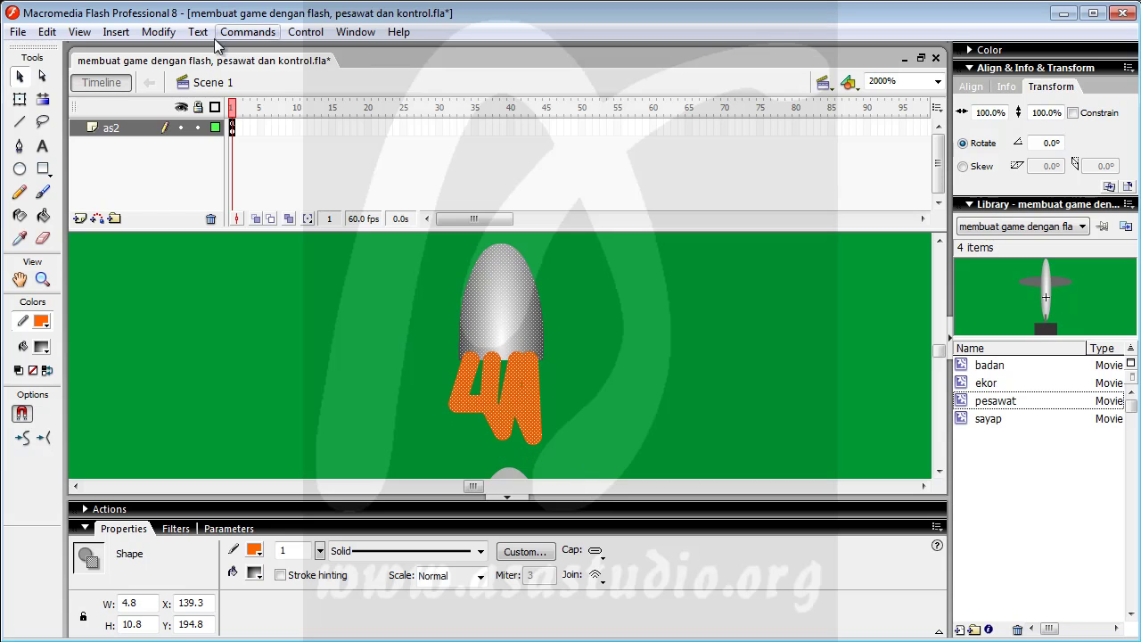
Convert the selected rocket to a movie clip symbol named peluru, exported for ActionScript with the identifier peluru.
{"action": "left_click", "coordinate": [158, 32]}
{"action": "left_click", "coordinate": [191, 79]}
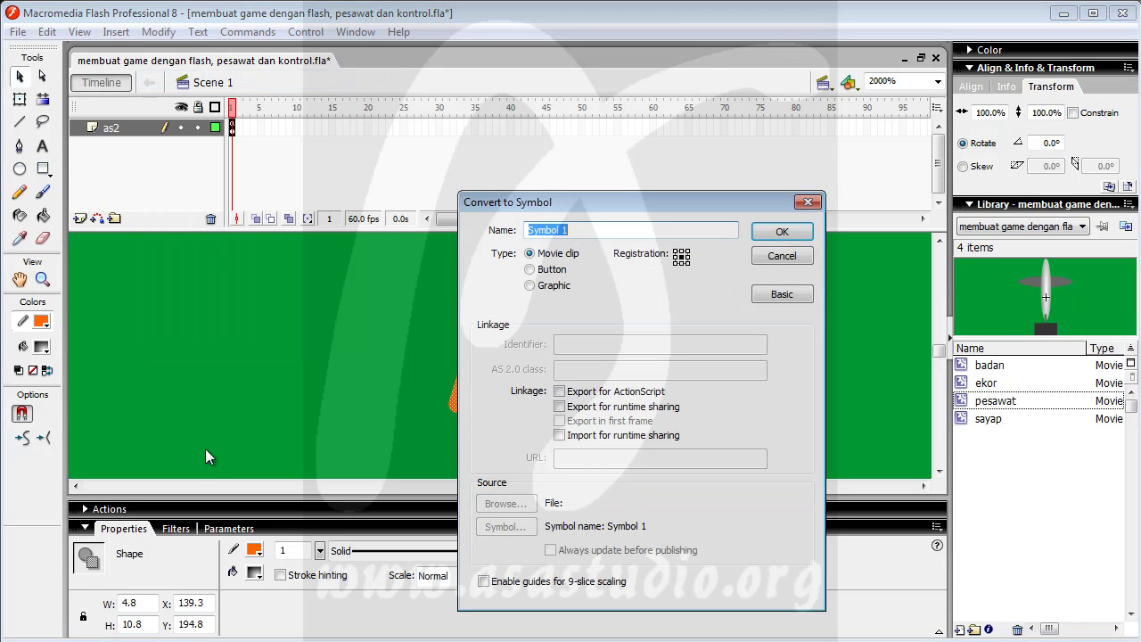
{"action": "type", "text": "peluru"}
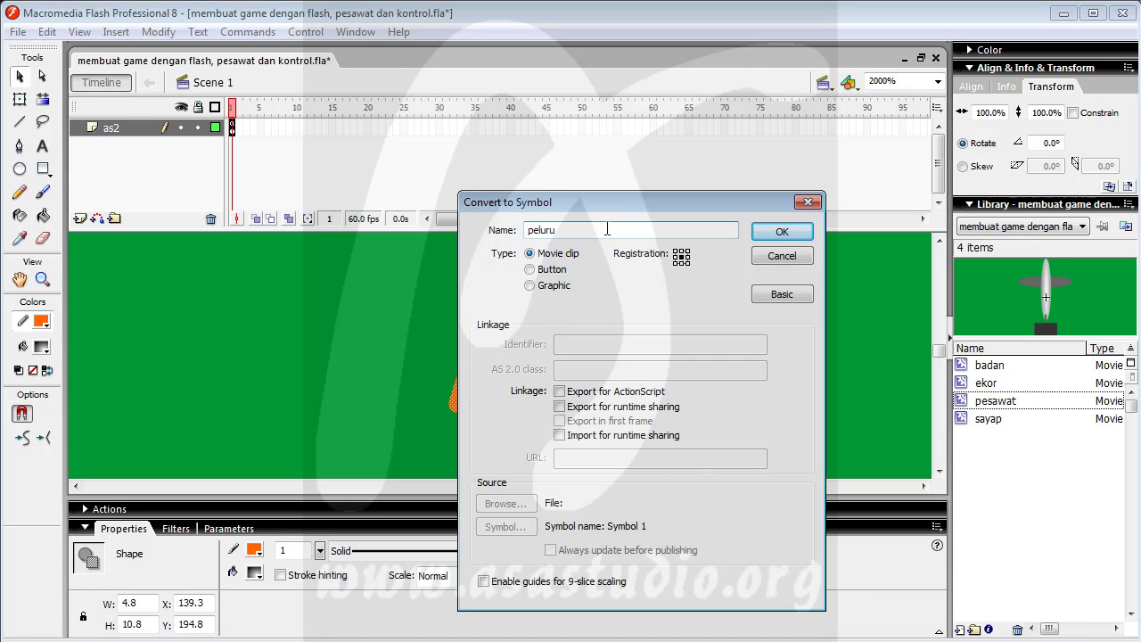
{"action": "left_click", "coordinate": [560, 391]}
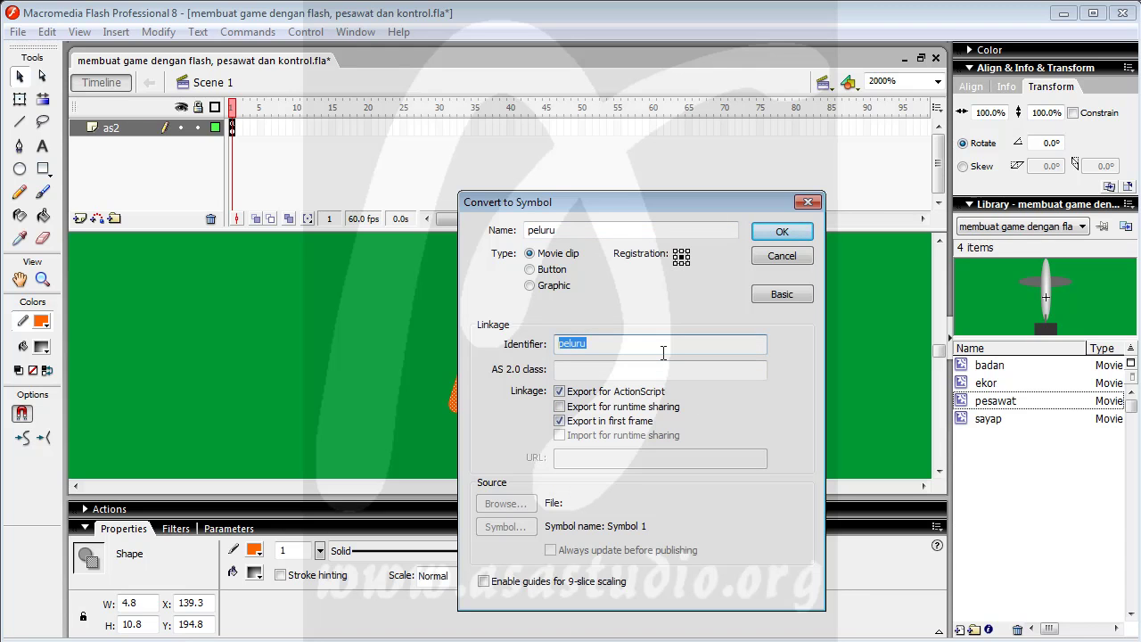
{"action": "left_click", "coordinate": [760, 238]}
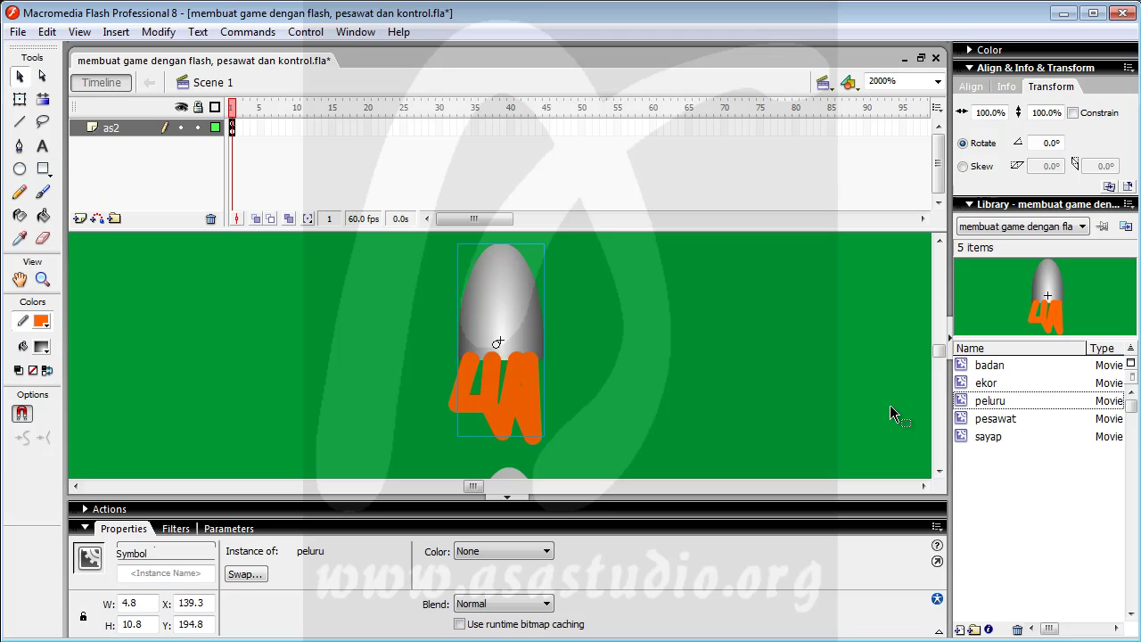
Open the peluru movie clip for editing in place and deselect its contents.
{"action": "double_click", "coordinate": [522, 311]}
{"action": "left_click", "coordinate": [414, 315]}
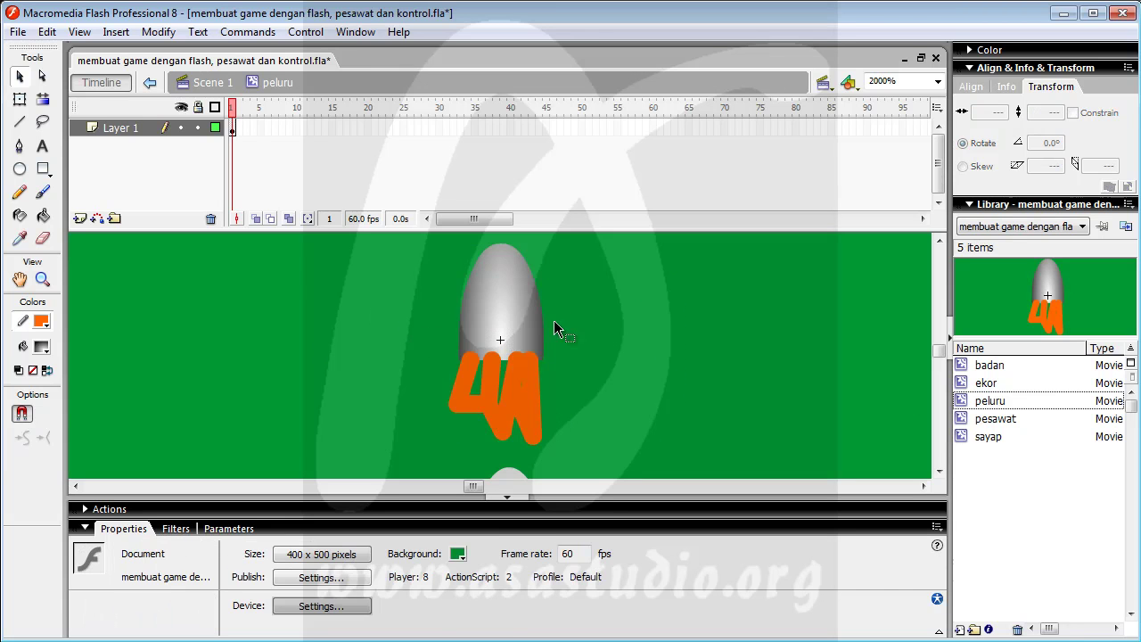
{"action": "left_click", "coordinate": [512, 298]}
{"action": "right_click", "coordinate": [514, 301]}
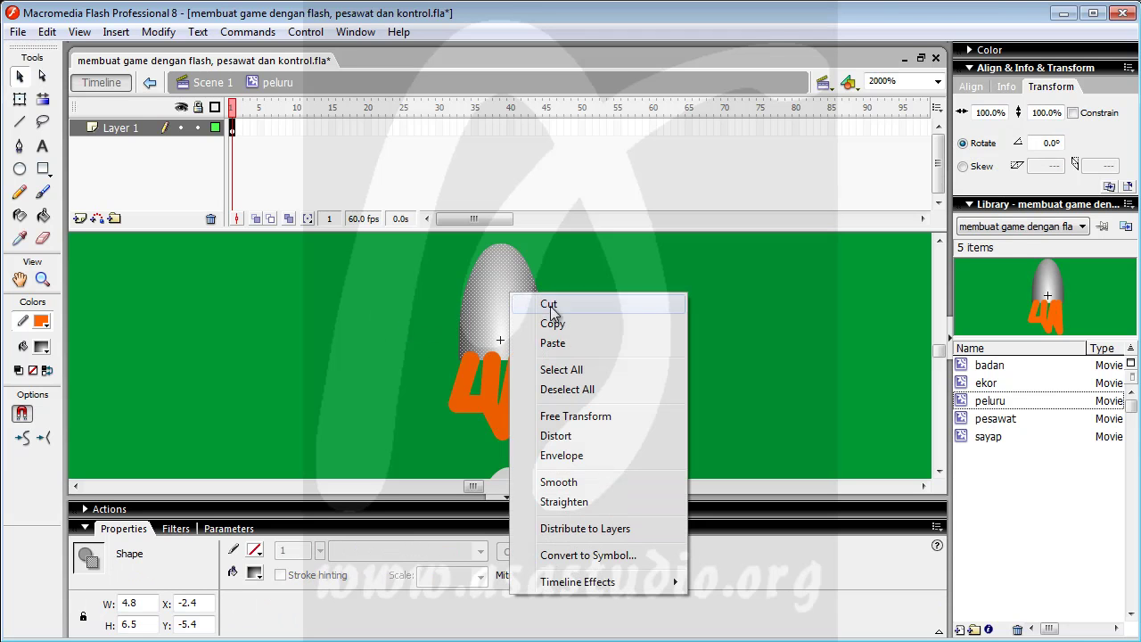
{"action": "left_click", "coordinate": [587, 529]}
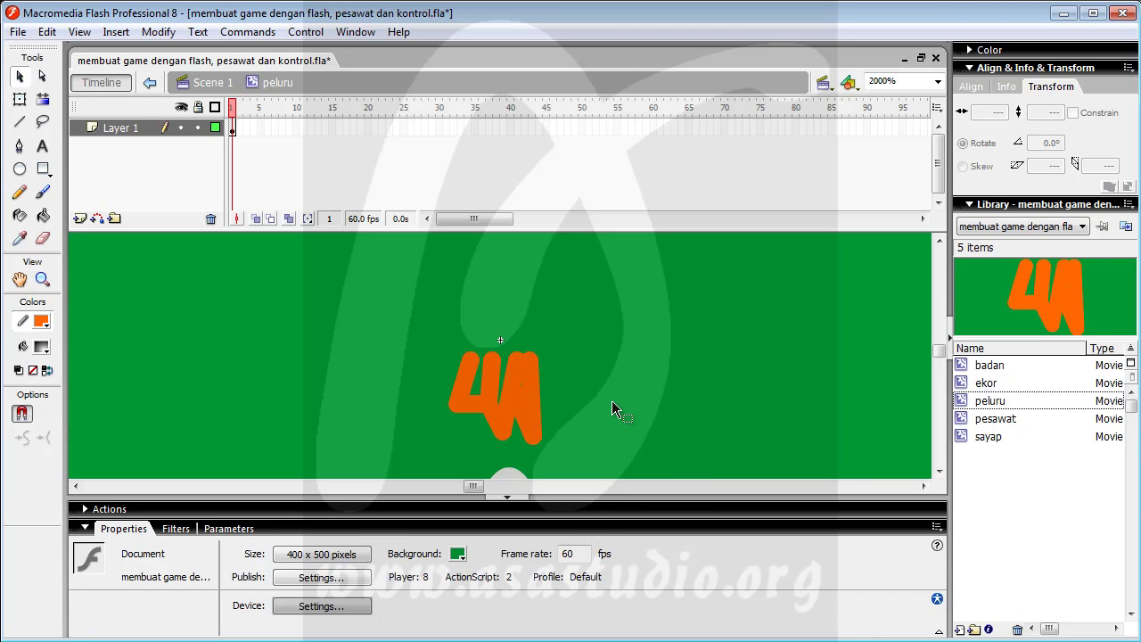
{"action": "key", "text": "ctrl+z"}
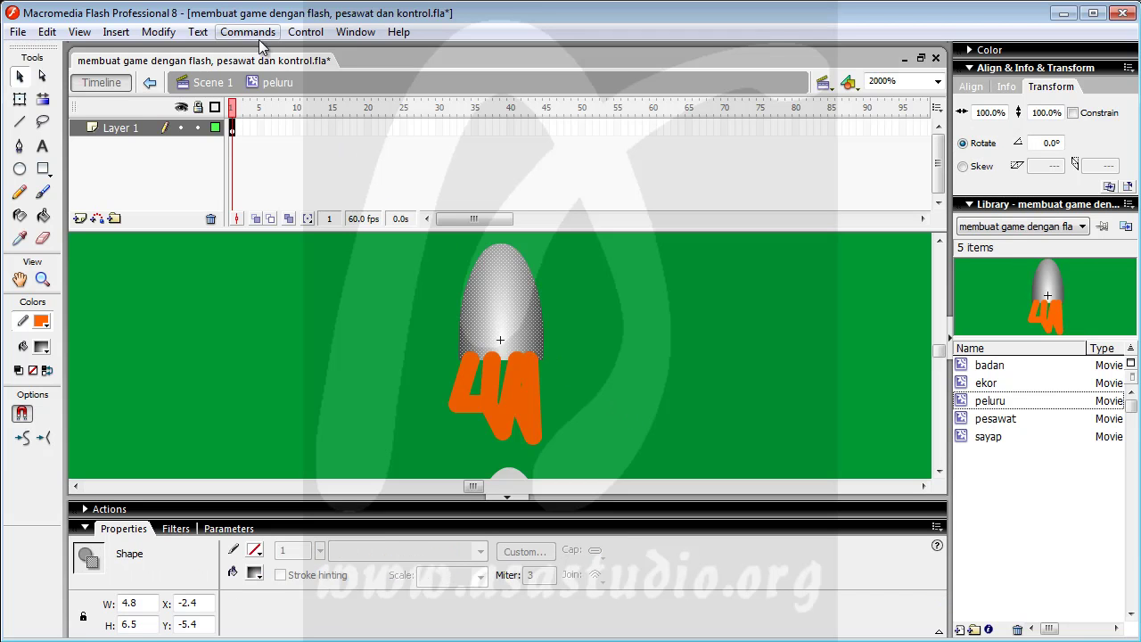
{"action": "left_click", "coordinate": [167, 34]}
{"action": "mouse_move", "coordinate": [221, 260]}
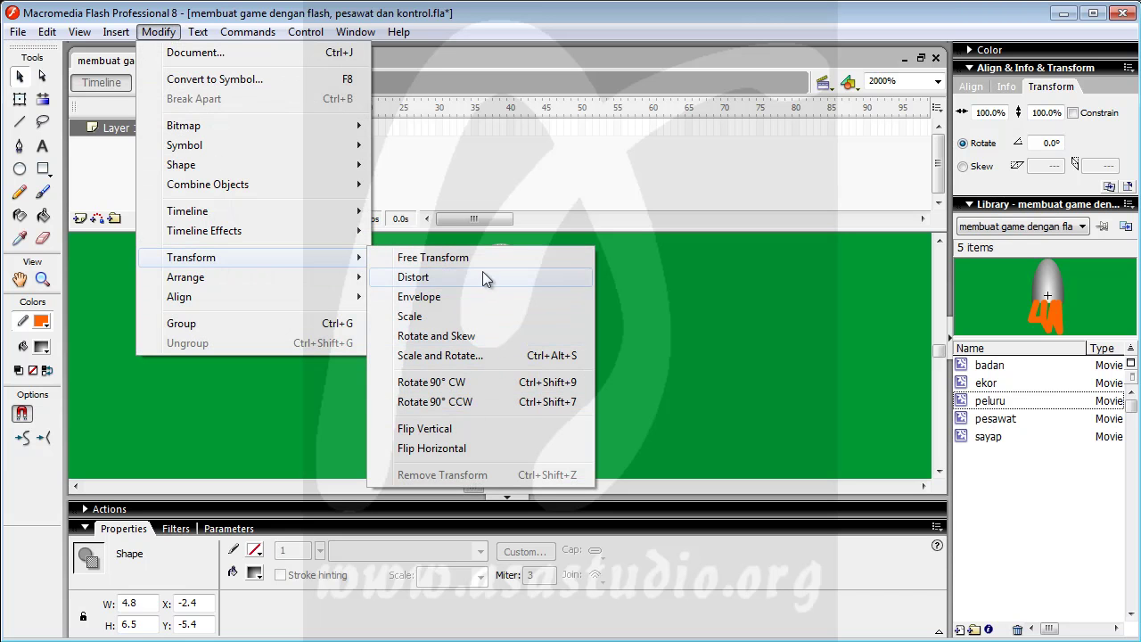
{"action": "mouse_move", "coordinate": [247, 276]}
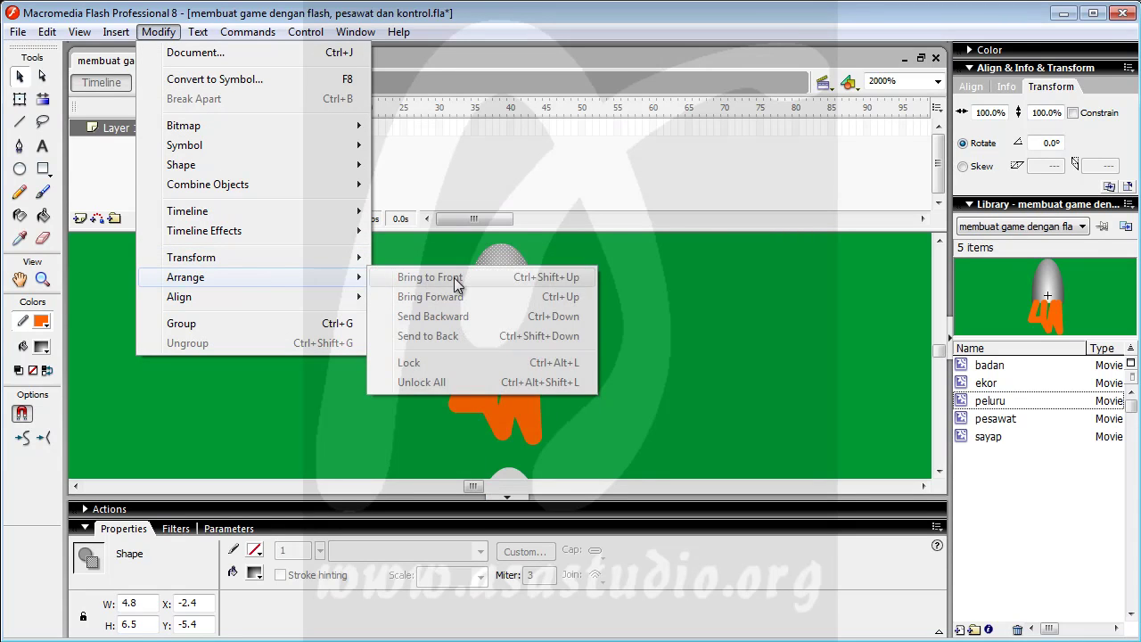
{"action": "mouse_move", "coordinate": [188, 297]}
{"action": "left_click", "coordinate": [695, 321]}
{"action": "left_click", "coordinate": [259, 324]}
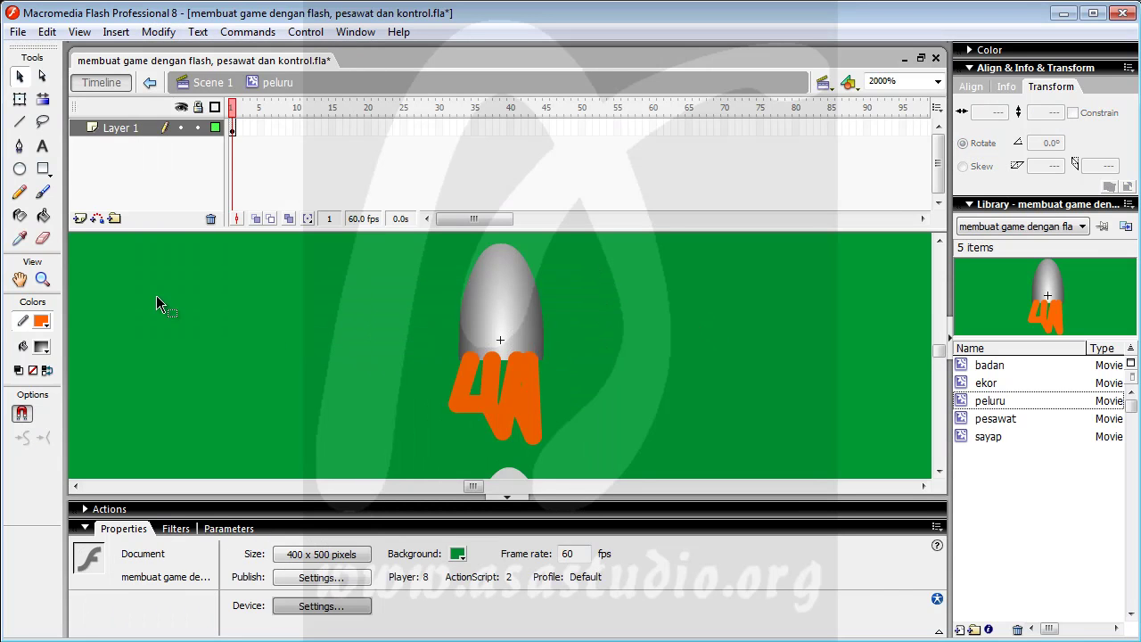
{"action": "left_click", "coordinate": [504, 309]}
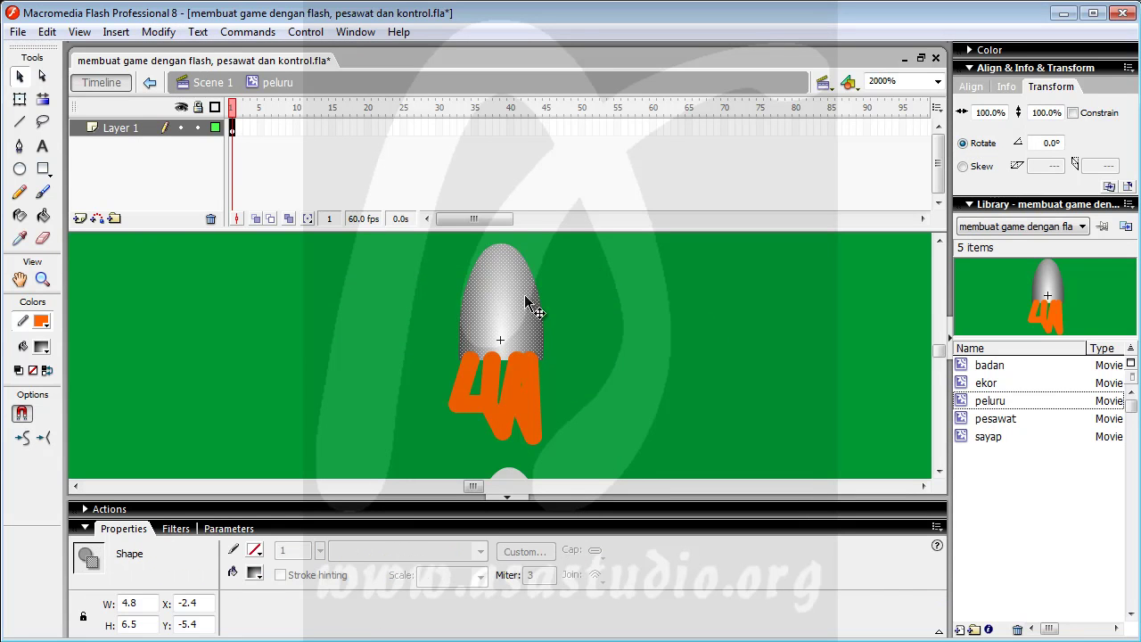
{"action": "key", "text": "Delete"}
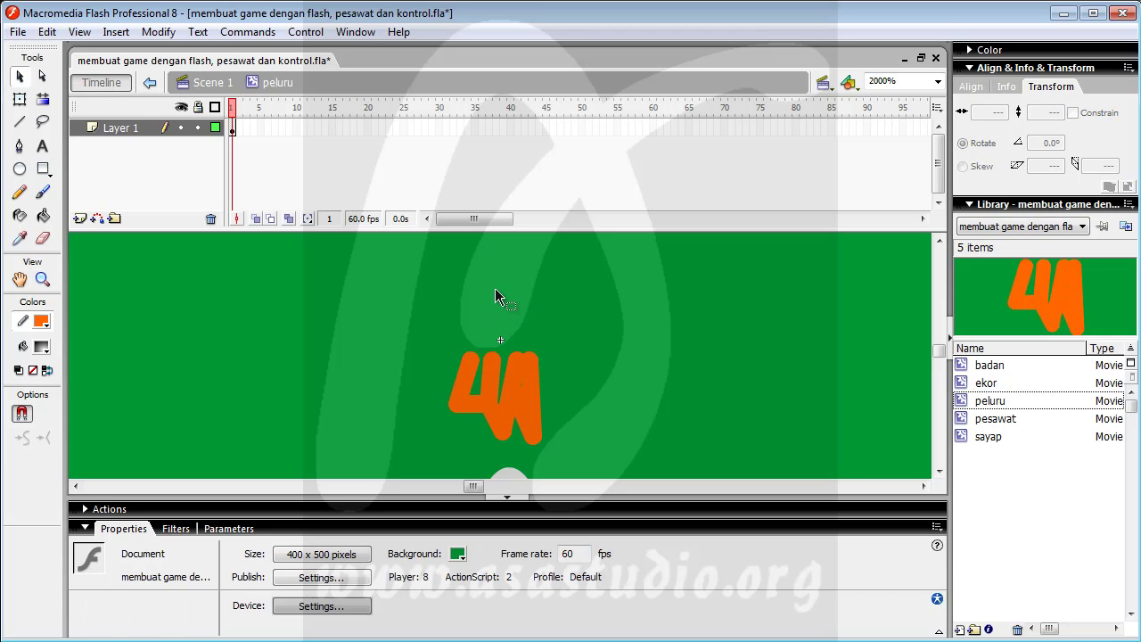
{"action": "key", "text": "ctrl+z"}
{"action": "left_click", "coordinate": [289, 383]}
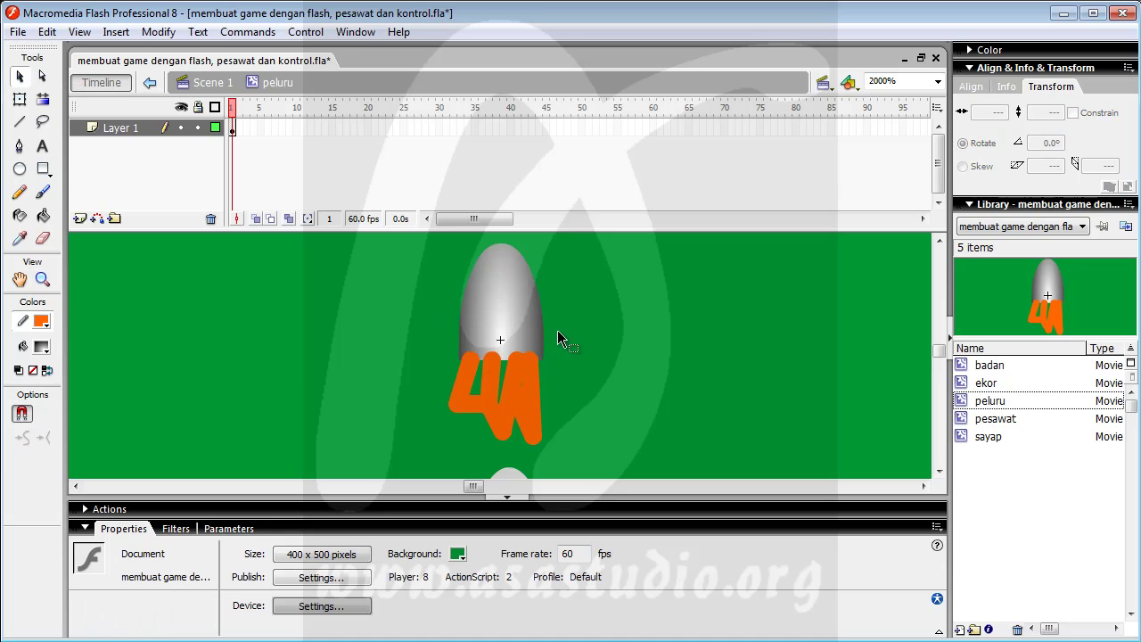
Convert the grey bullet body inside peluru to a movie clip symbol named bp.
{"action": "left_click", "coordinate": [524, 313]}
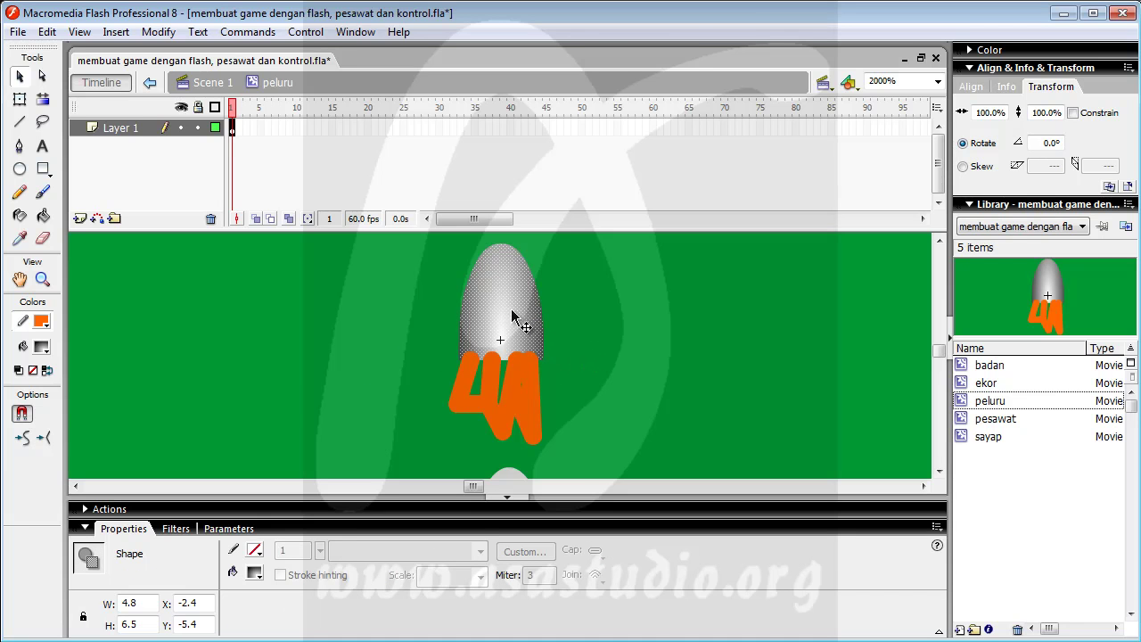
{"action": "left_click", "coordinate": [156, 33]}
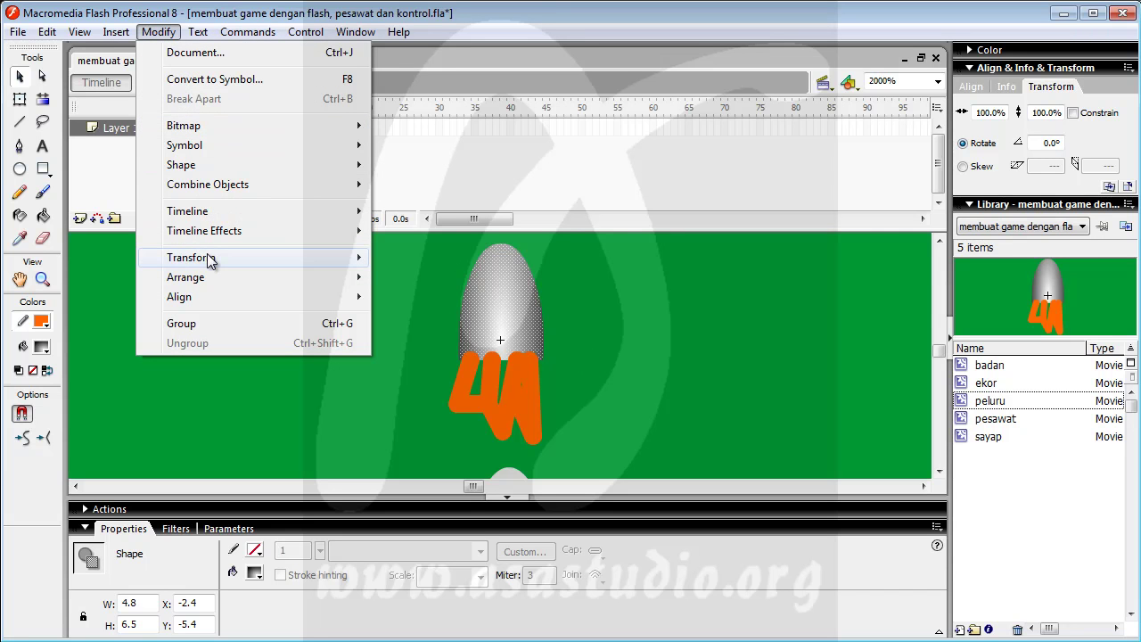
{"action": "left_click", "coordinate": [201, 79]}
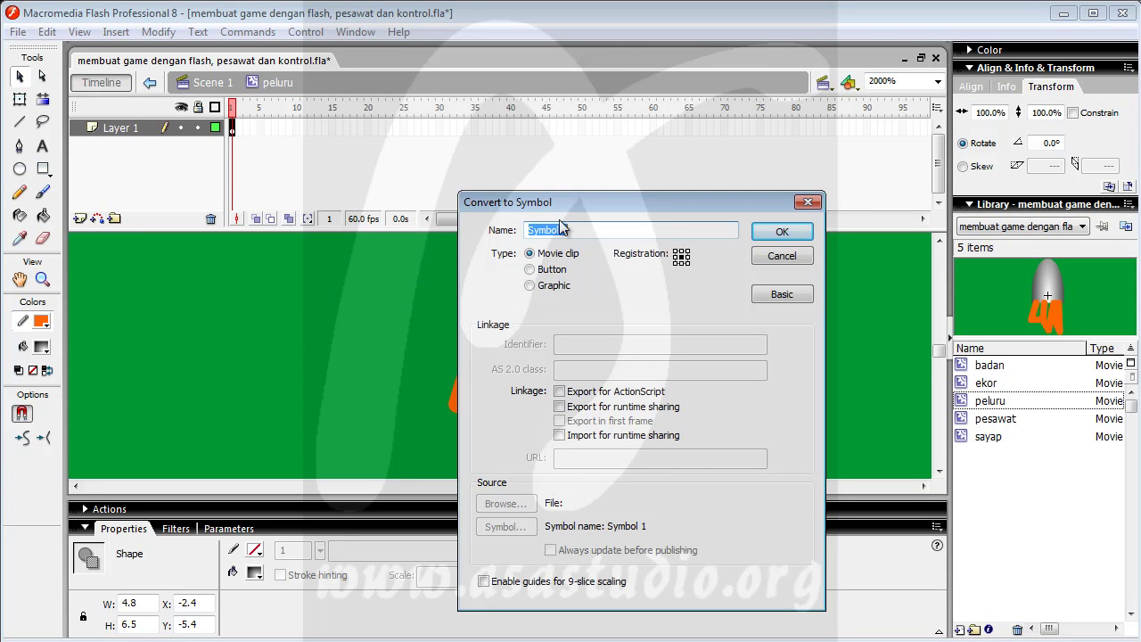
{"action": "type", "text": "bp"}
{"action": "left_click", "coordinate": [781, 232]}
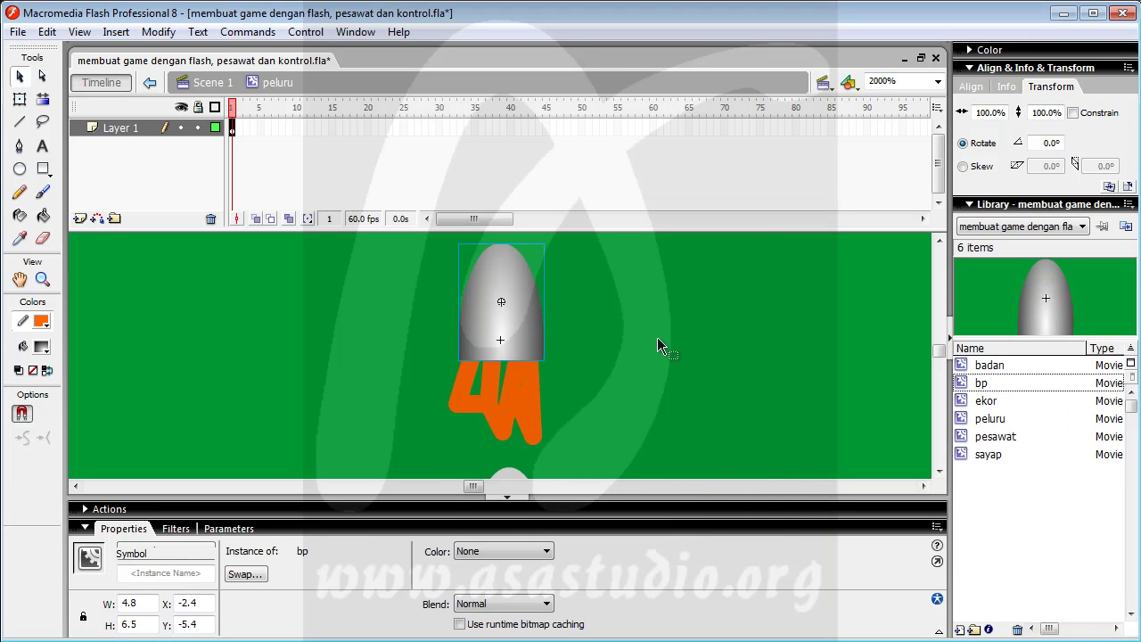
{"action": "left_click", "coordinate": [339, 349]}
{"action": "left_click", "coordinate": [533, 300]}
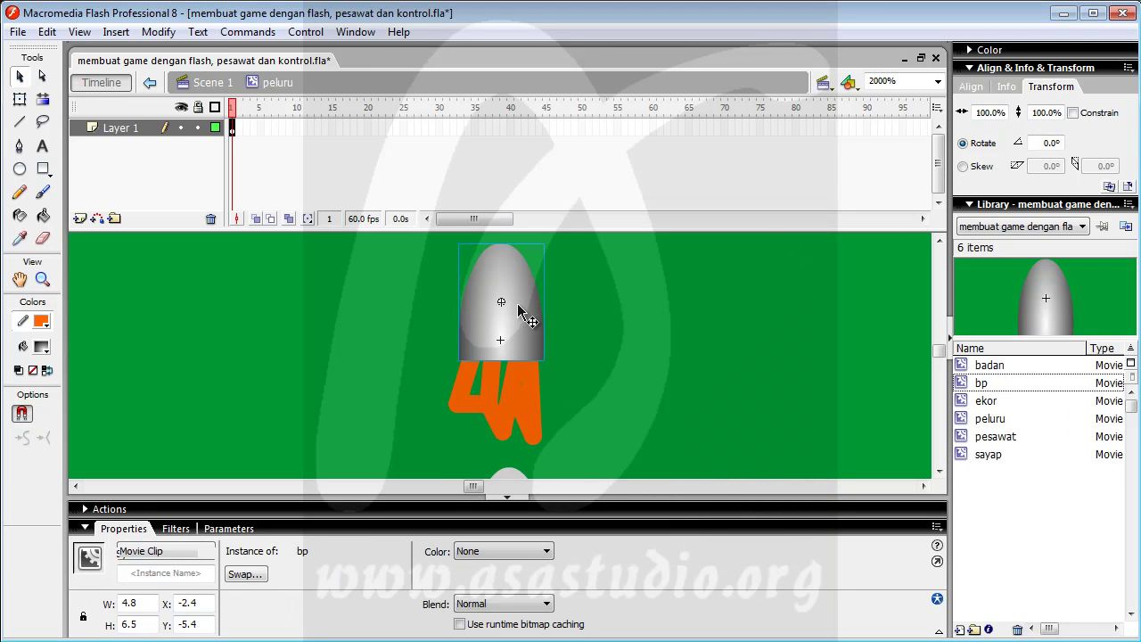
Narrow the orange flame beneath the body to about 1.6 px wide with Free Transform.
{"action": "left_click", "coordinate": [396, 392]}
{"action": "left_click", "coordinate": [472, 403]}
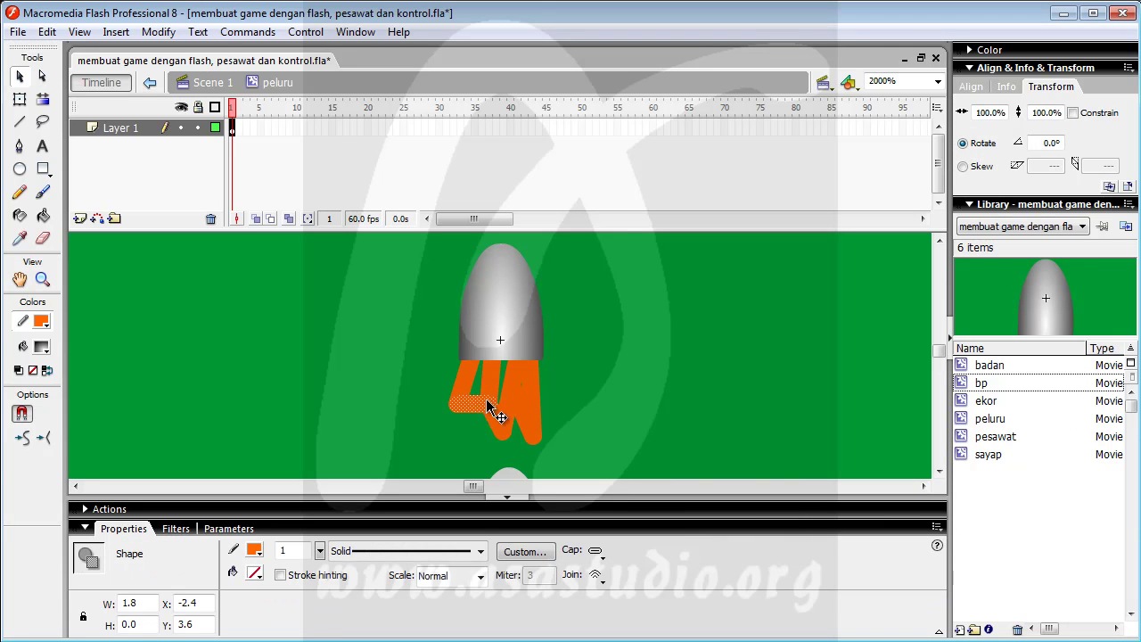
{"action": "left_click", "coordinate": [19, 99]}
{"action": "mouse_move", "coordinate": [533, 399]}
{"action": "left_mouse_down"}
{"action": "mouse_move", "coordinate": [465, 398]}
{"action": "mouse_move", "coordinate": [516, 397]}
{"action": "left_mouse_up"}
{"action": "left_click", "coordinate": [573, 425]}
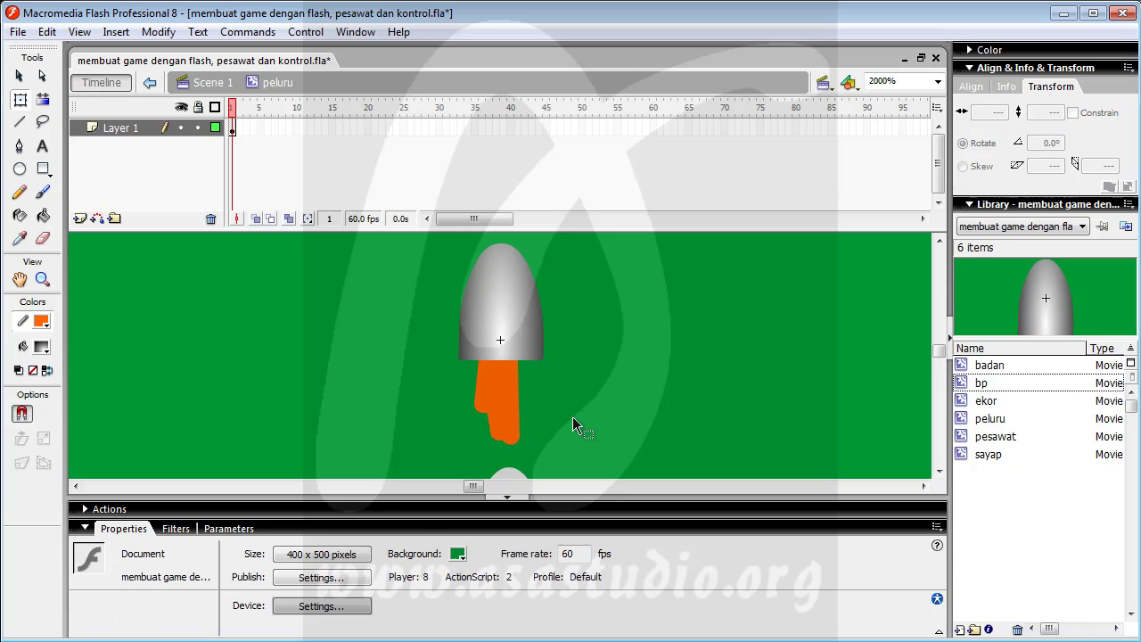
Select the whole narrowed flame and nudge it left to X -1.5.
{"action": "left_click", "coordinate": [510, 406]}
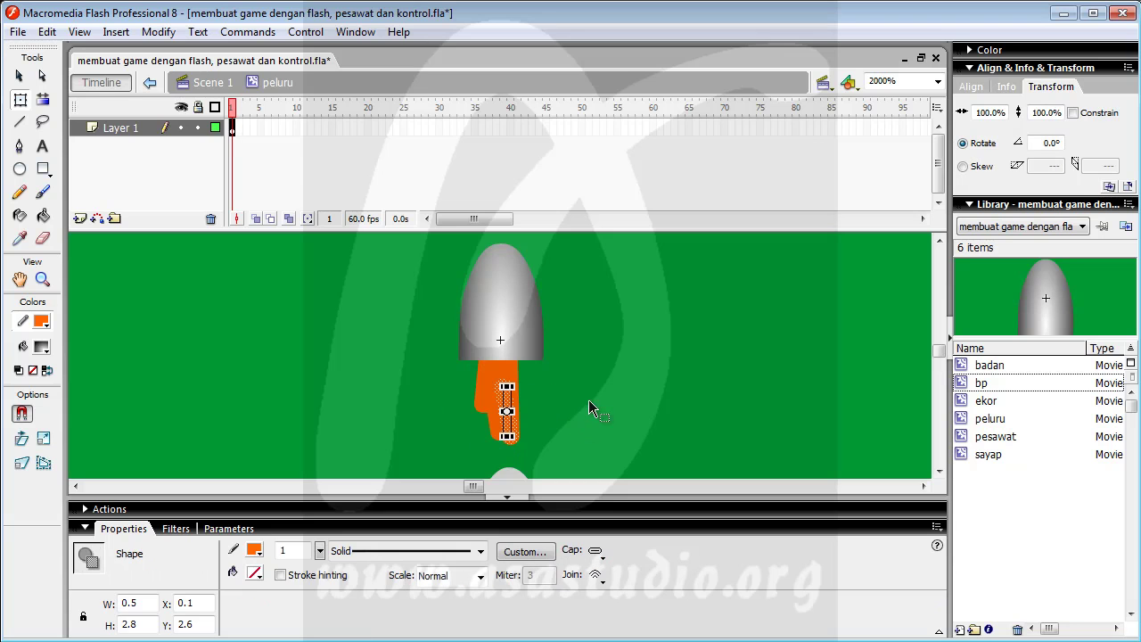
{"action": "left_click", "coordinate": [484, 380]}
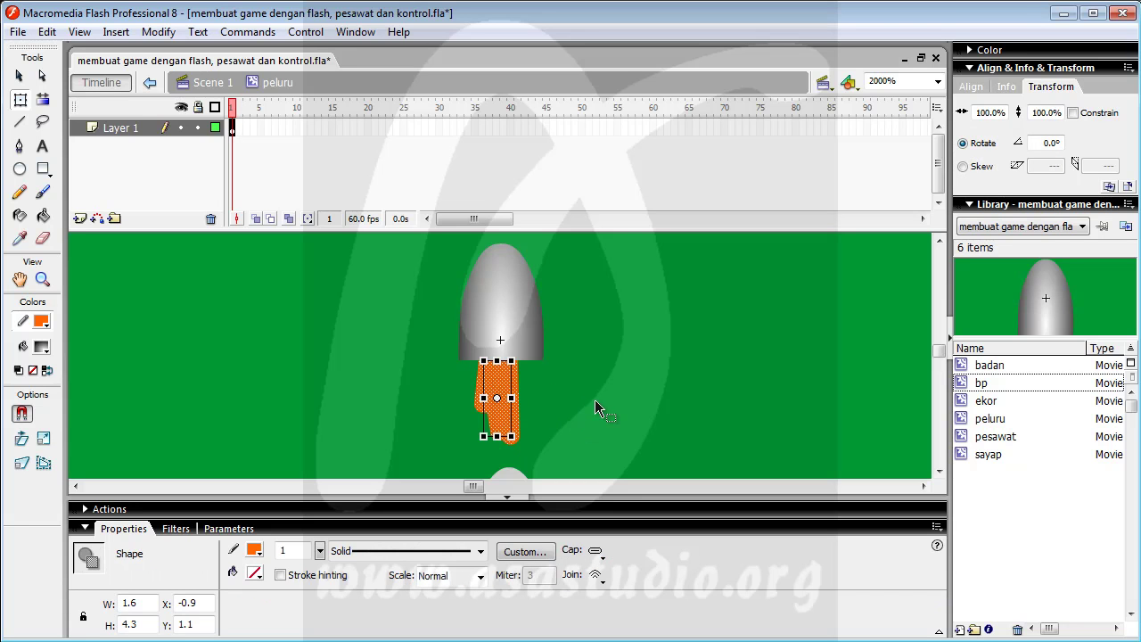
{"action": "key", "text": "Left"}
{"action": "key", "text": "Left"}
{"action": "key", "text": "Left"}
{"action": "key", "text": "Left"}
{"action": "key", "text": "Left"}
{"action": "key", "text": "Left"}
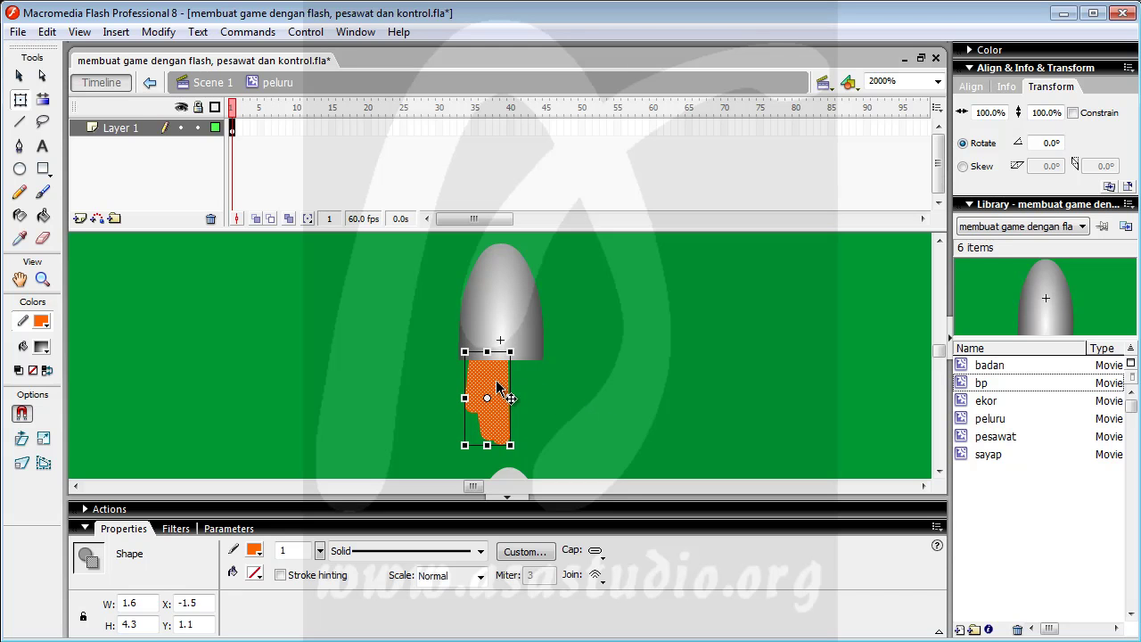
Copy the flame, paste the copy in place and flip it horizontally.
{"action": "left_click", "coordinate": [51, 36]}
{"action": "left_click", "coordinate": [77, 118]}
{"action": "left_click", "coordinate": [50, 34]}
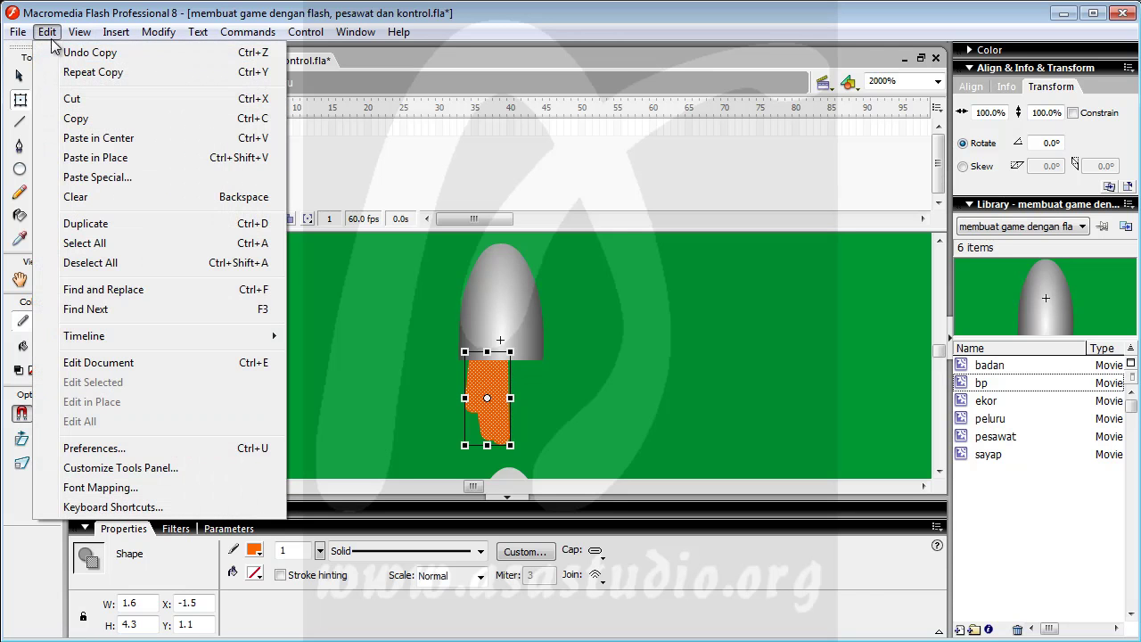
{"action": "left_click", "coordinate": [47, 157]}
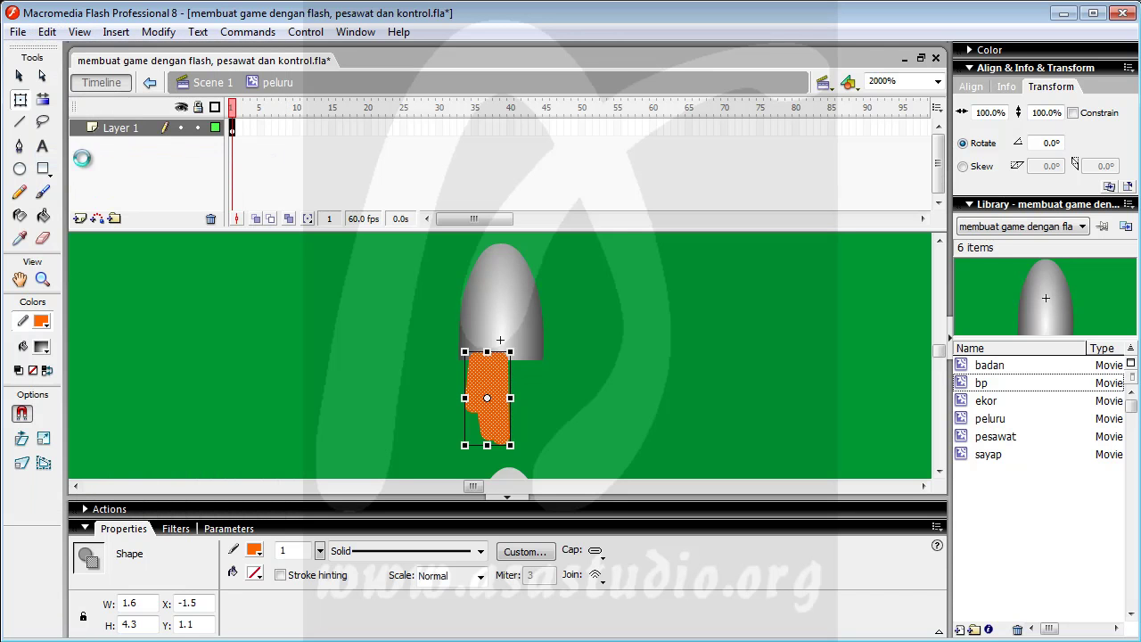
{"action": "left_click", "coordinate": [161, 32]}
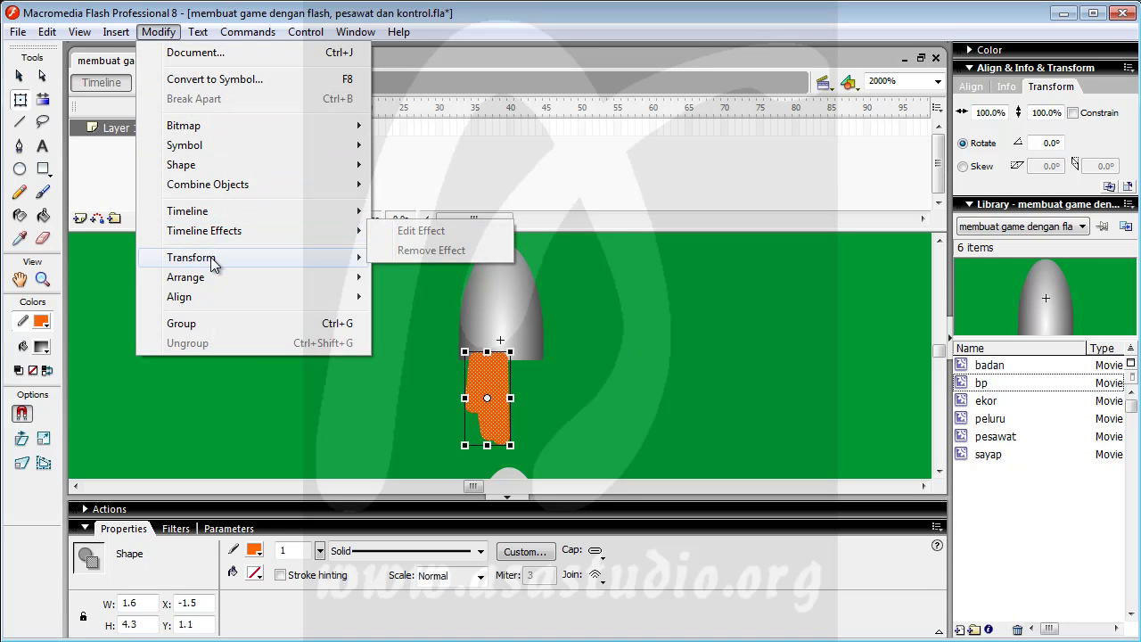
{"action": "mouse_move", "coordinate": [213, 258]}
{"action": "left_click", "coordinate": [481, 448]}
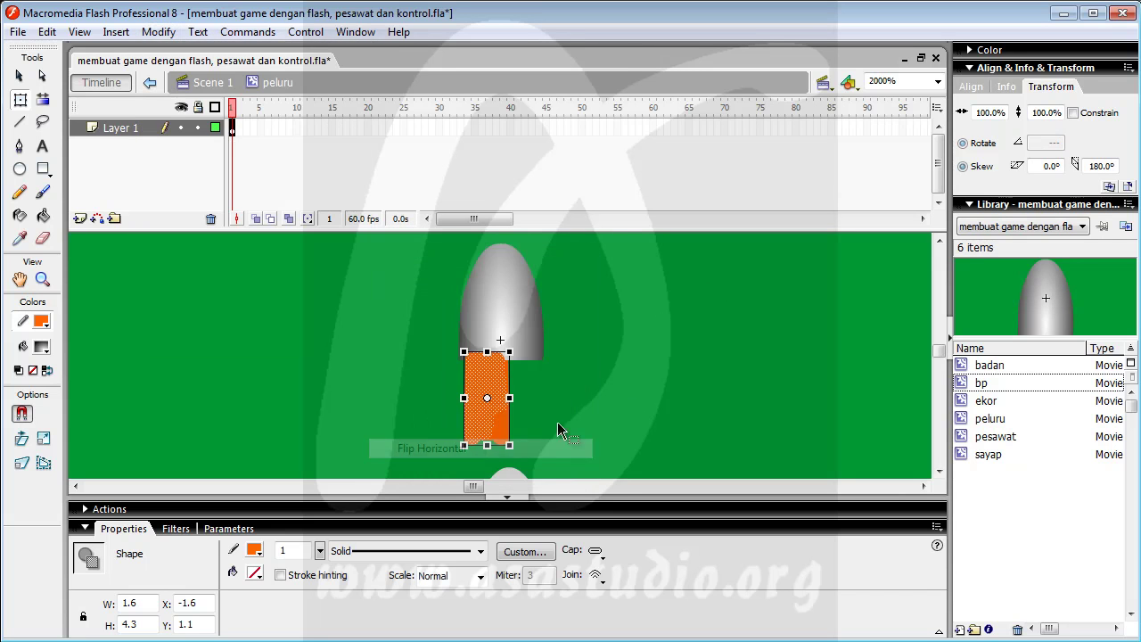
Nudge the flipped flame copy right to about X 0.1 so the two halves form a symmetric exhaust beneath the body.
{"action": "key", "text": "Right"}
{"action": "key", "text": "Right"}
{"action": "key", "text": "Right"}
{"action": "key", "text": "Right"}
{"action": "key", "text": "Right"}
{"action": "key", "text": "Right"}
{"action": "key", "text": "Right"}
{"action": "key", "text": "Right"}
{"action": "key", "text": "Right"}
{"action": "key", "text": "Right"}
{"action": "key", "text": "Right"}
{"action": "key", "text": "Right"}
{"action": "key", "text": "Right"}
{"action": "key", "text": "Right"}
{"action": "key", "text": "Right"}
{"action": "key", "text": "Right"}
{"action": "key", "text": "Right"}
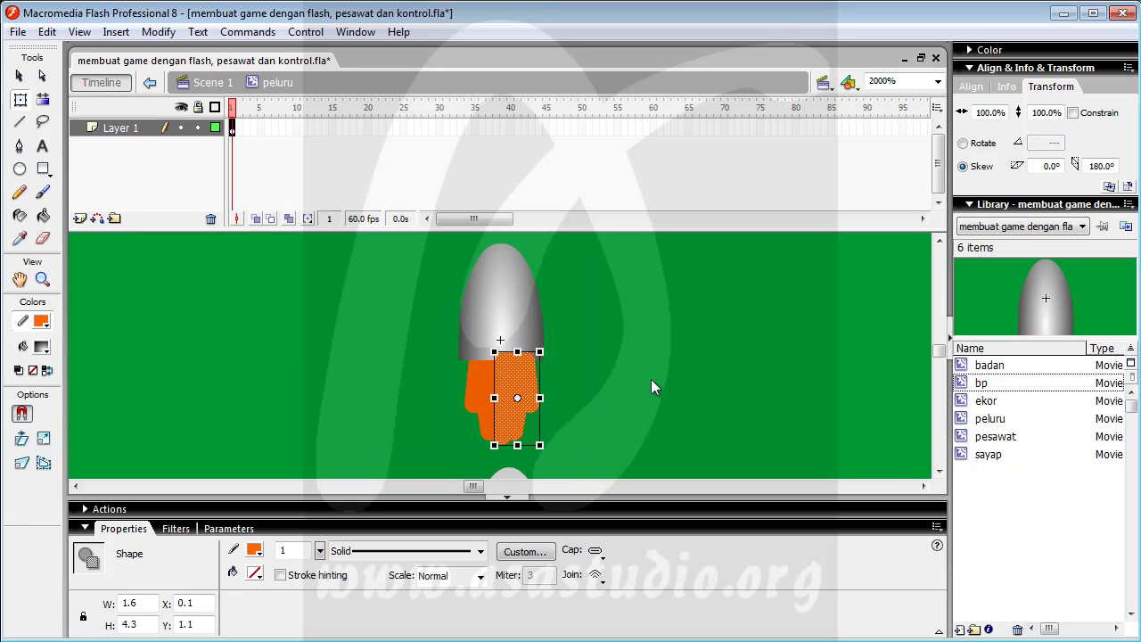
{"action": "key", "text": "Right"}
{"action": "left_click", "coordinate": [650, 378]}
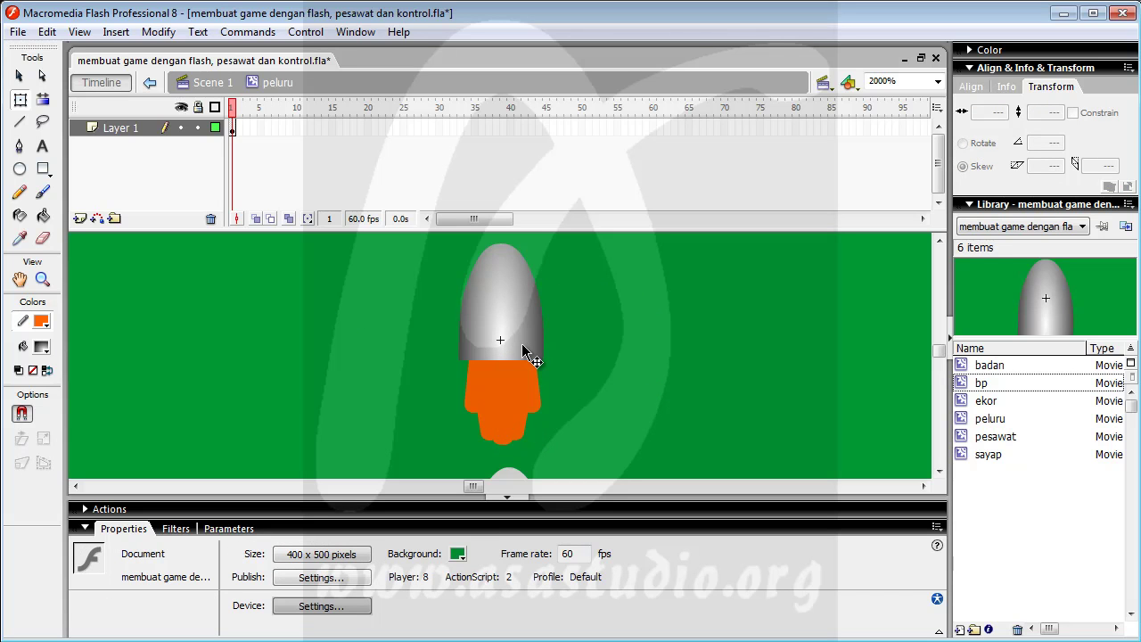
Leave the peluru symbol and return to Scene 1.
{"action": "key", "text": "ctrl+minus"}
{"action": "key", "text": "ctrl+minus"}
{"action": "key", "text": "ctrl+minus"}
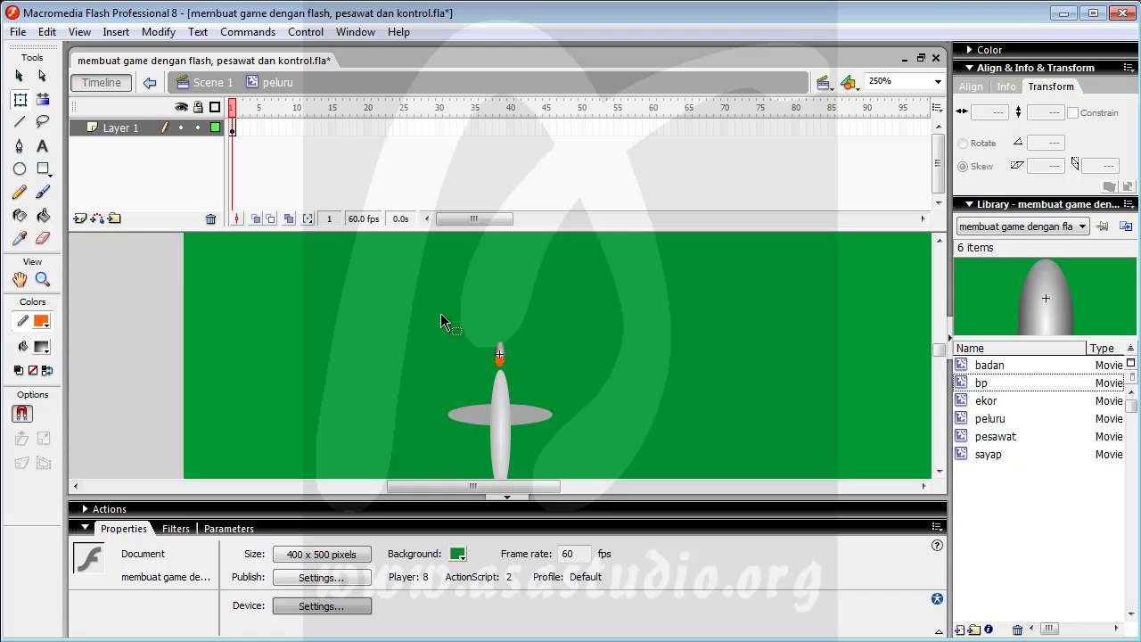
{"action": "left_click", "coordinate": [214, 82]}
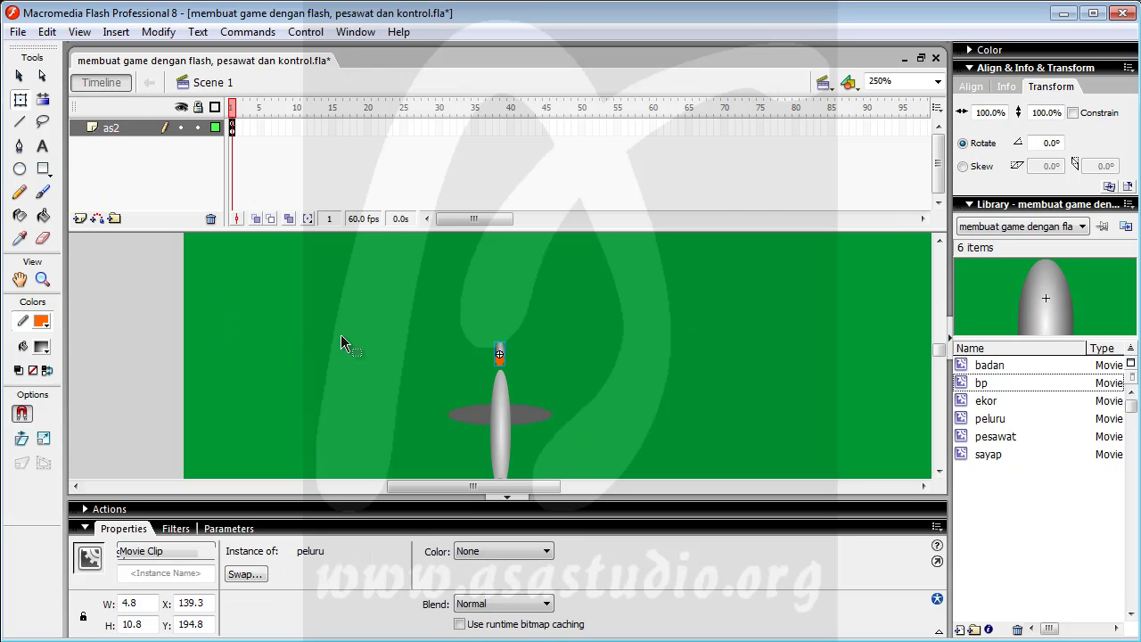
Review the existing ActionScript on frame 1 of the as2 layer, from gameMulai through kontrolPesawat.
{"action": "left_click", "coordinate": [233, 130]}
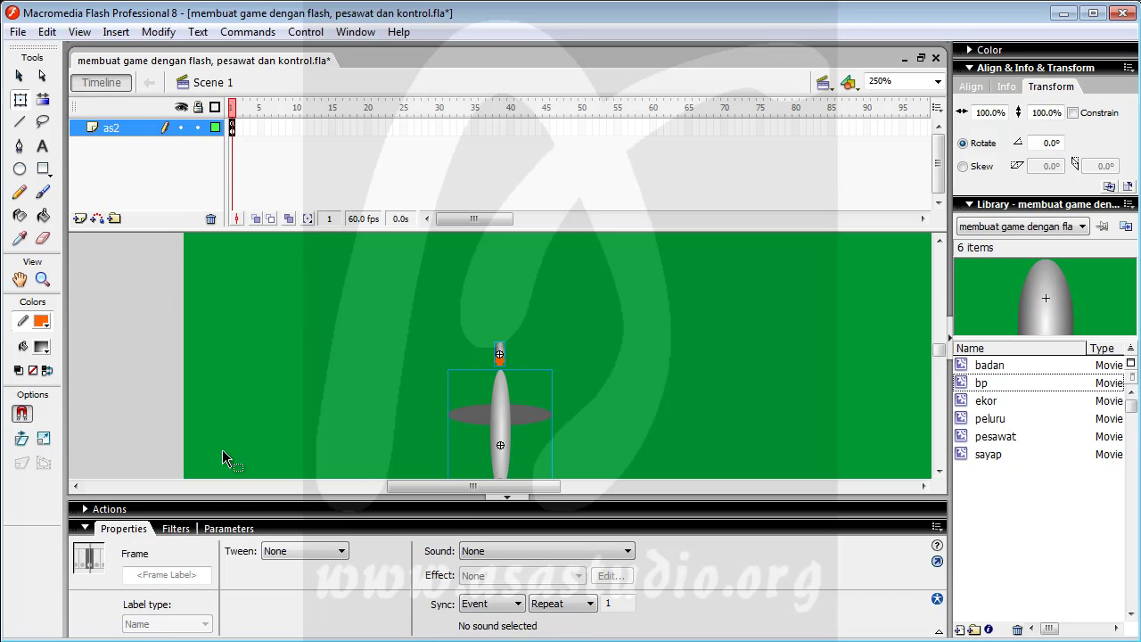
{"action": "left_click", "coordinate": [226, 517]}
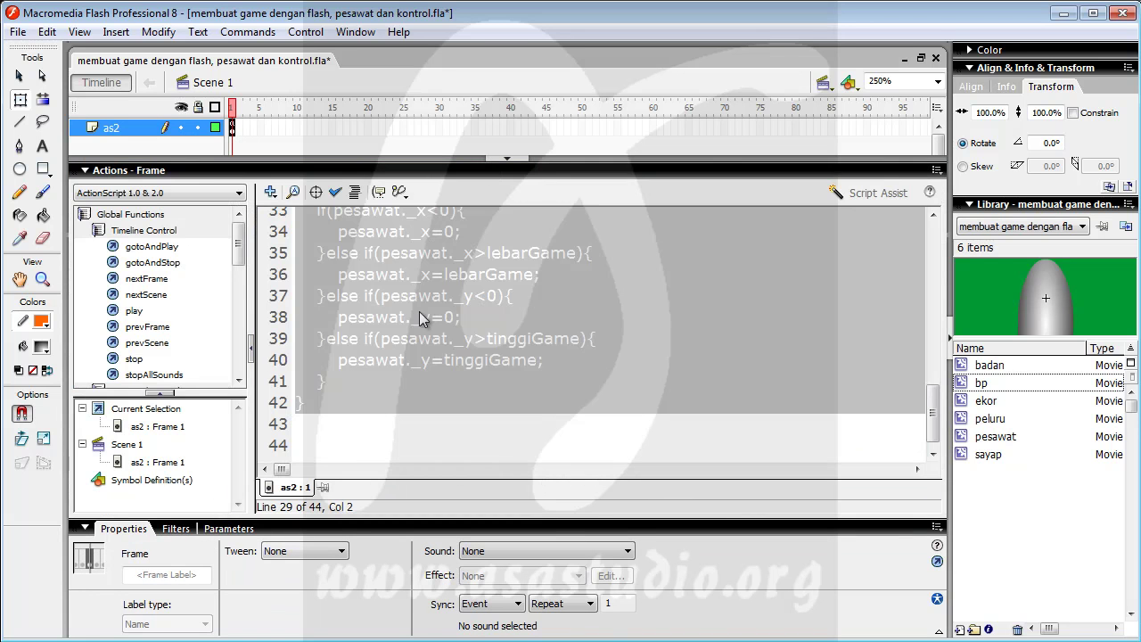
{"action": "left_click", "coordinate": [428, 445]}
{"action": "scroll", "coordinate": [398, 410], "scroll_direction": "up", "scroll_amount": 5}
{"action": "scroll", "coordinate": [398, 410], "scroll_direction": "up", "scroll_amount": 6}
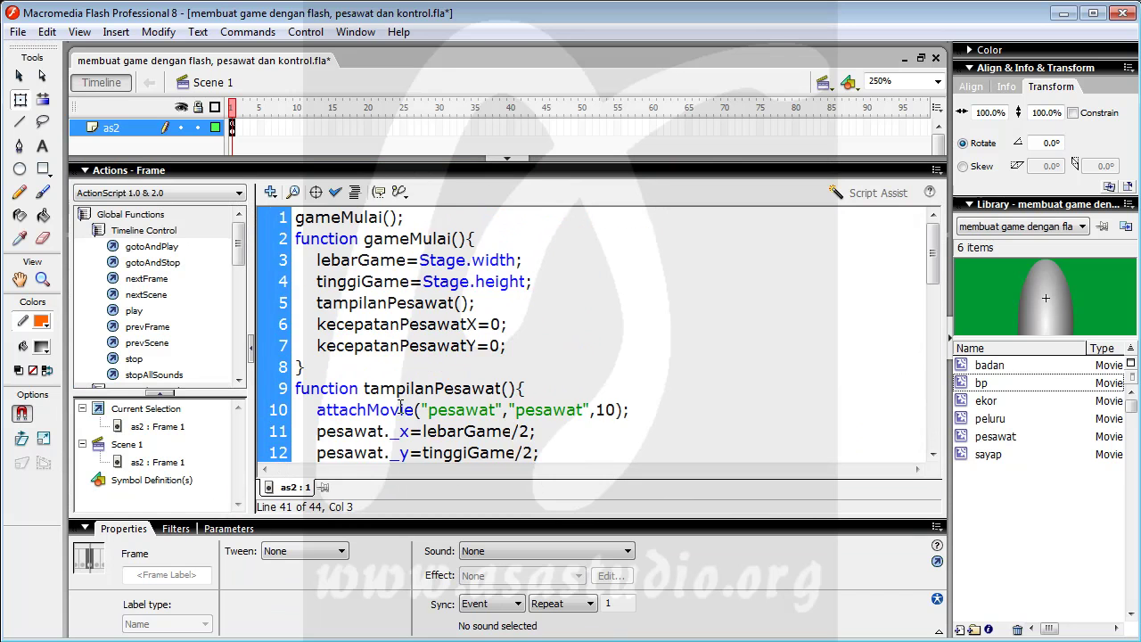
{"action": "scroll", "coordinate": [412, 299], "scroll_direction": "down", "scroll_amount": 11}
{"action": "scroll", "coordinate": [412, 328], "scroll_direction": "up", "scroll_amount": 7}
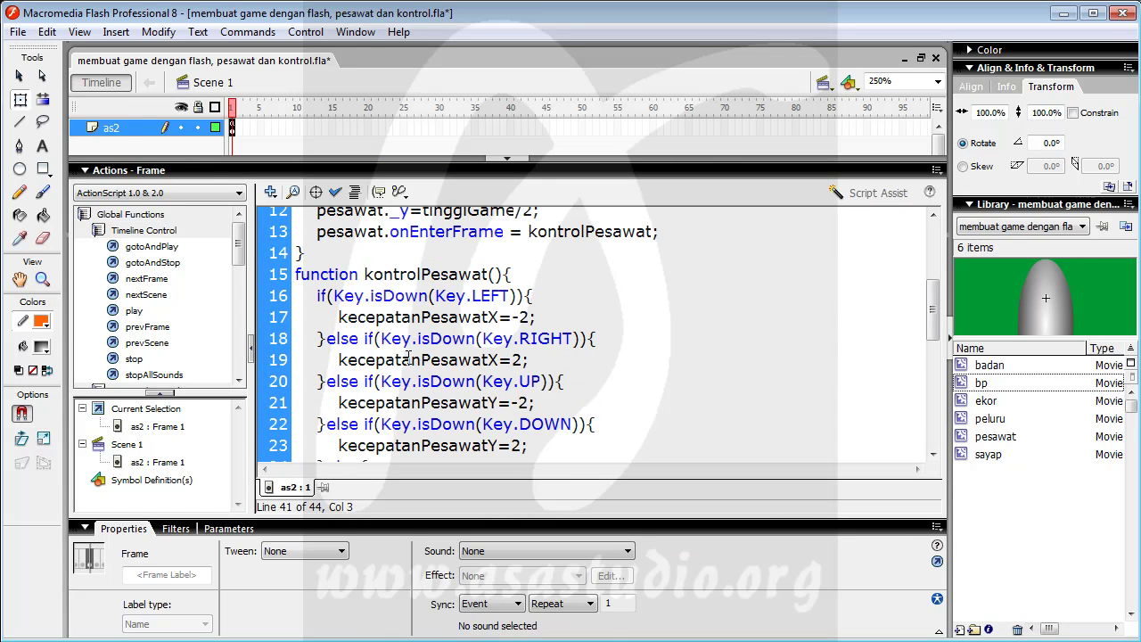
Rename the as2 layer as as2-pesawat and widen the layer name column to show the full name.
{"action": "double_click", "coordinate": [115, 128]}
{"action": "left_click", "coordinate": [130, 127]}
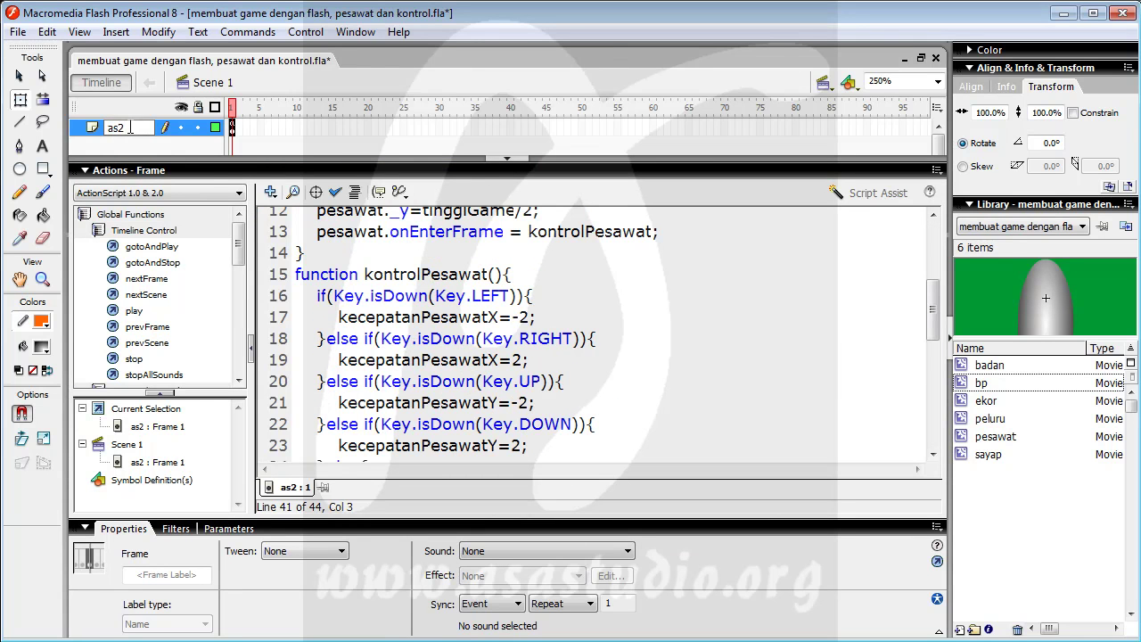
{"action": "type", "text": "-resat"}
{"action": "key", "text": "BackSpace"}
{"action": "type", "text": "watt"}
{"action": "left_click", "coordinate": [230, 148]}
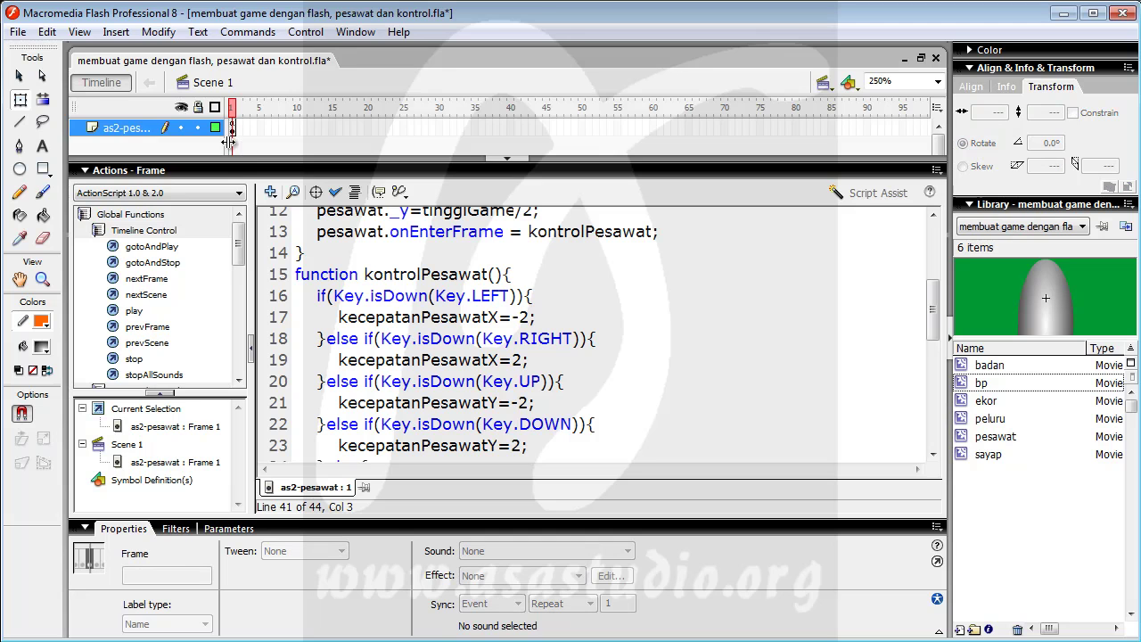
{"action": "left_click_drag", "start_coordinate": [228, 134], "coordinate": [254, 141]}
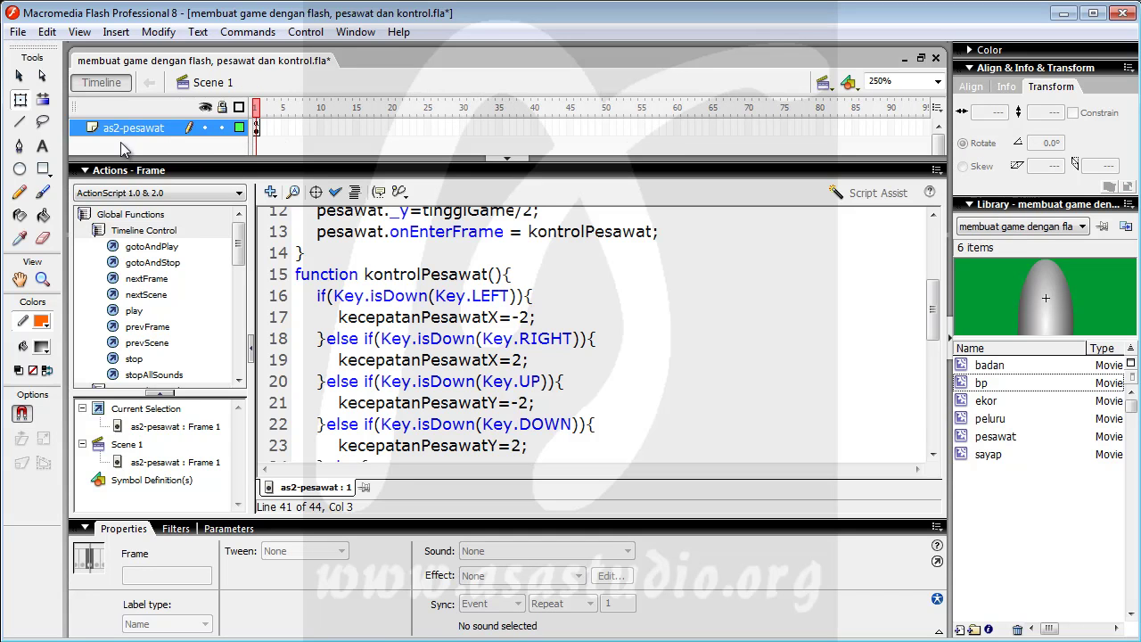
Add a new layer above as2-pesawat and name it as2-peluru.
{"action": "left_click", "coordinate": [248, 175]}
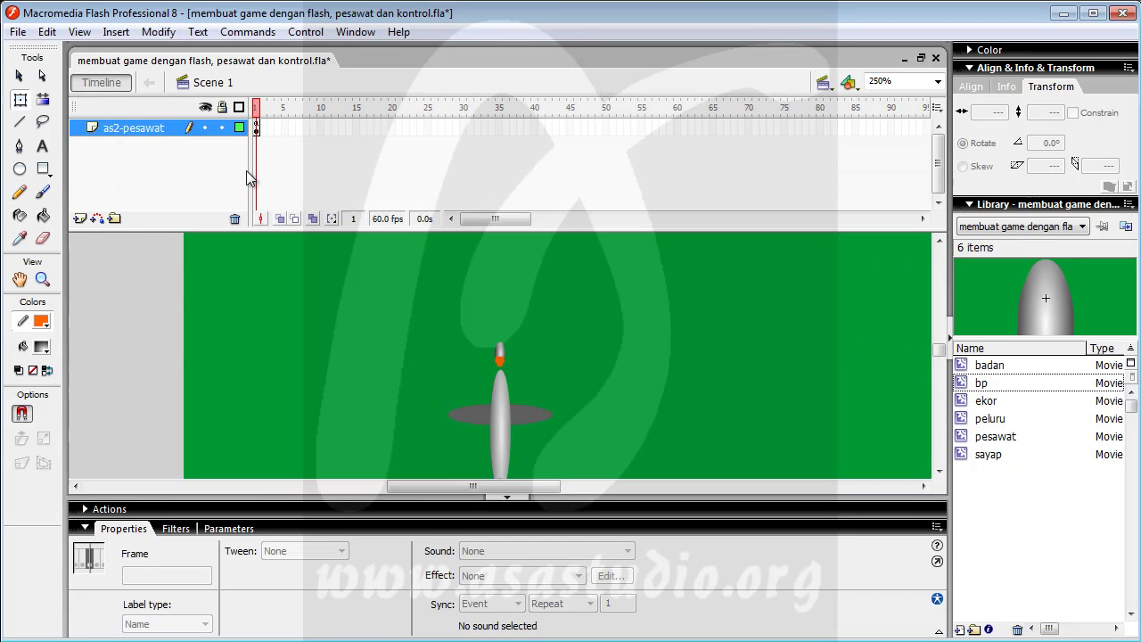
{"action": "left_click", "coordinate": [79, 218]}
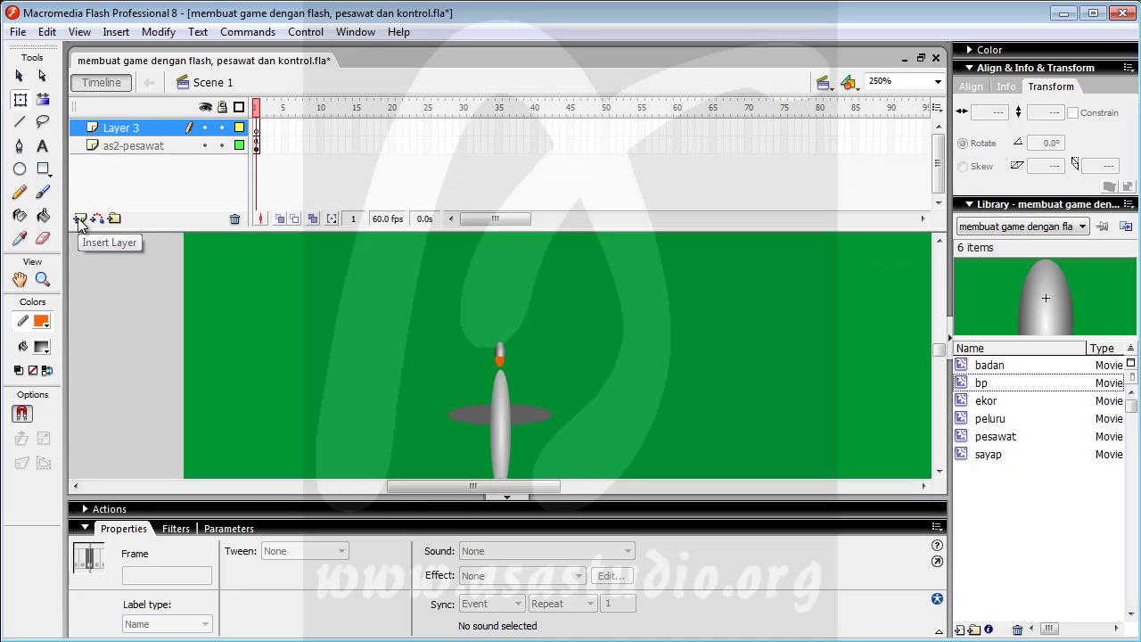
{"action": "double_click", "coordinate": [120, 128]}
{"action": "type", "text": "a"}
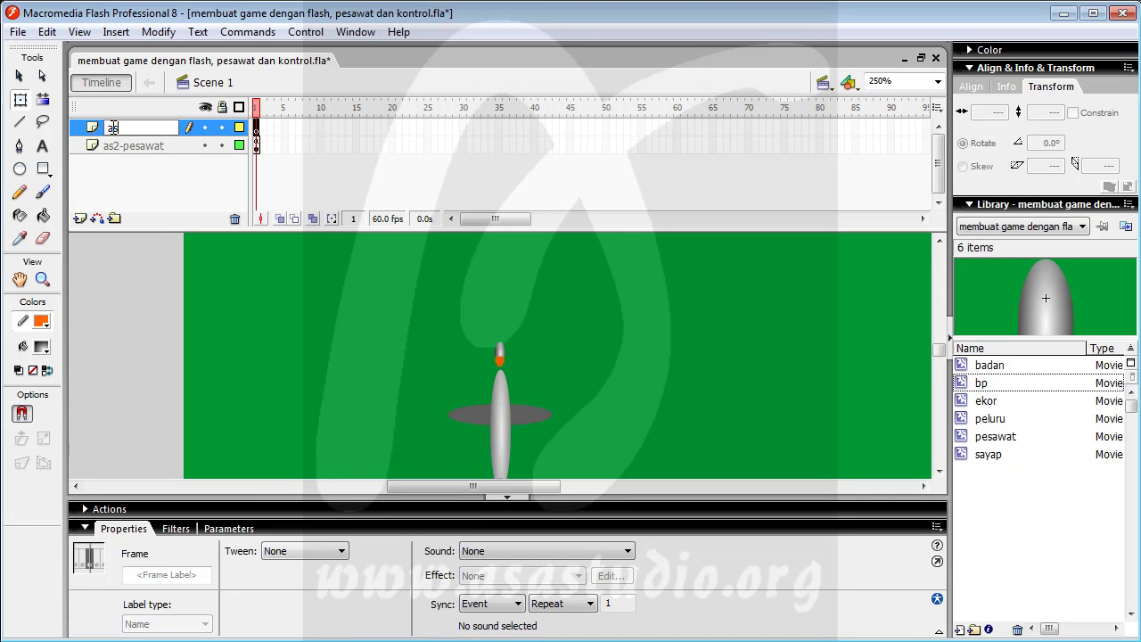
{"action": "type", "text": "s2-peluru"}
{"action": "key", "text": "Return"}
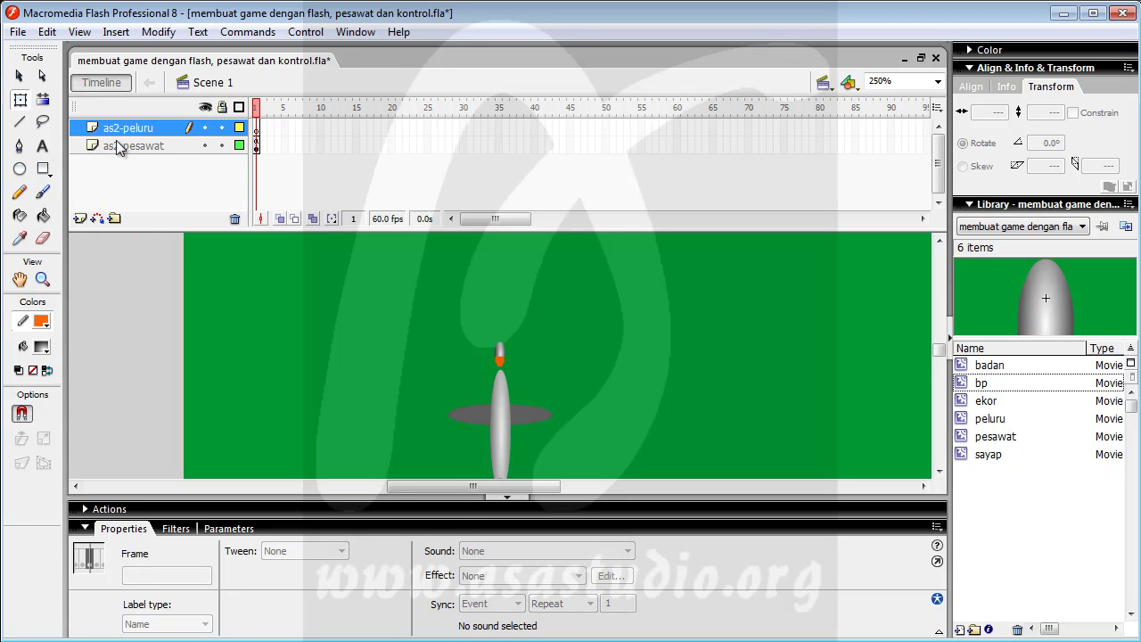
In the frame 1 script of as2-pesawat, add jumlahPeluru=0; at the end of the gameMulai function.
{"action": "left_click", "coordinate": [257, 146]}
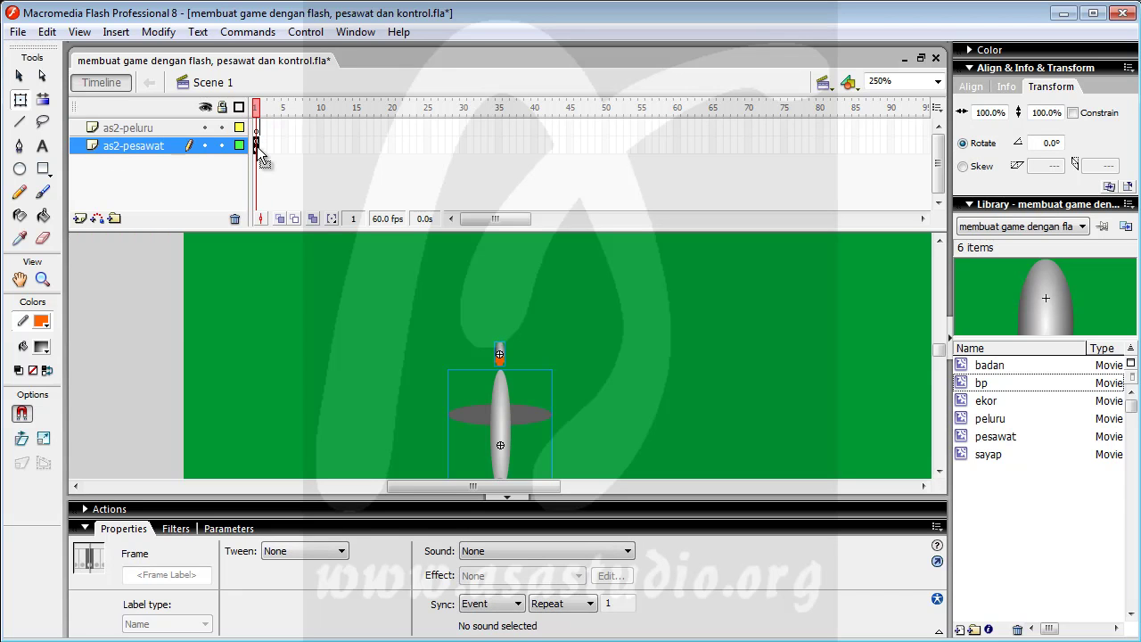
{"action": "left_click", "coordinate": [298, 508]}
{"action": "left_click", "coordinate": [620, 362]}
{"action": "scroll", "coordinate": [621, 361], "scroll_direction": "up", "scroll_amount": 4}
{"action": "scroll", "coordinate": [624, 360], "scroll_direction": "down", "scroll_amount": 7}
{"action": "scroll", "coordinate": [623, 360], "scroll_direction": "down", "scroll_amount": 4}
{"action": "scroll", "coordinate": [626, 361], "scroll_direction": "up", "scroll_amount": 11}
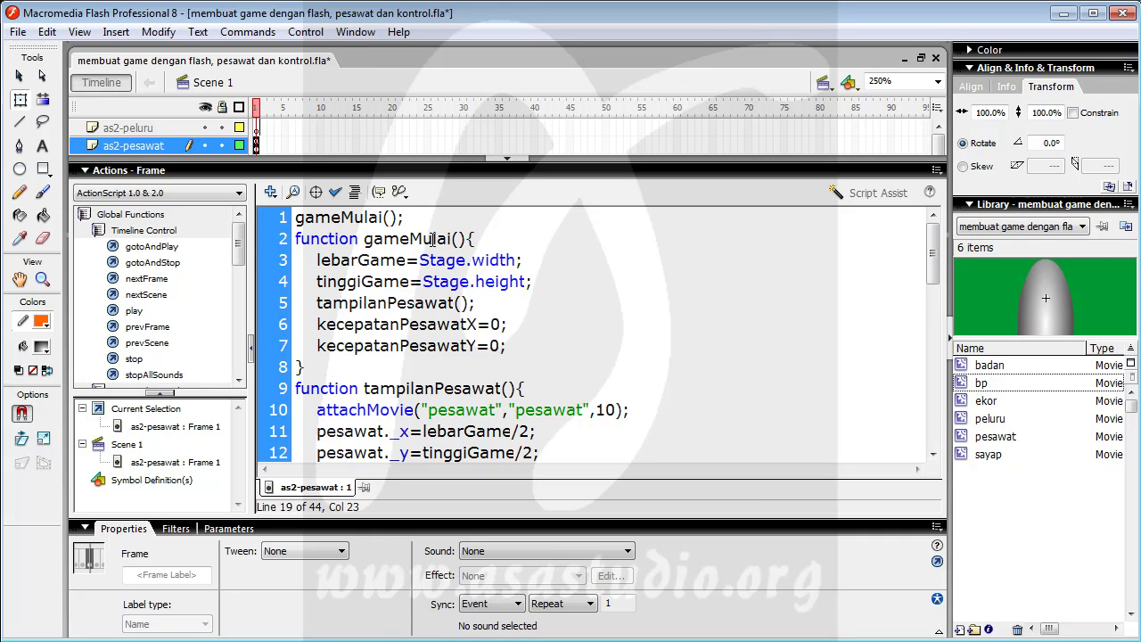
{"action": "left_click", "coordinate": [532, 346]}
{"action": "key", "text": "Return"}
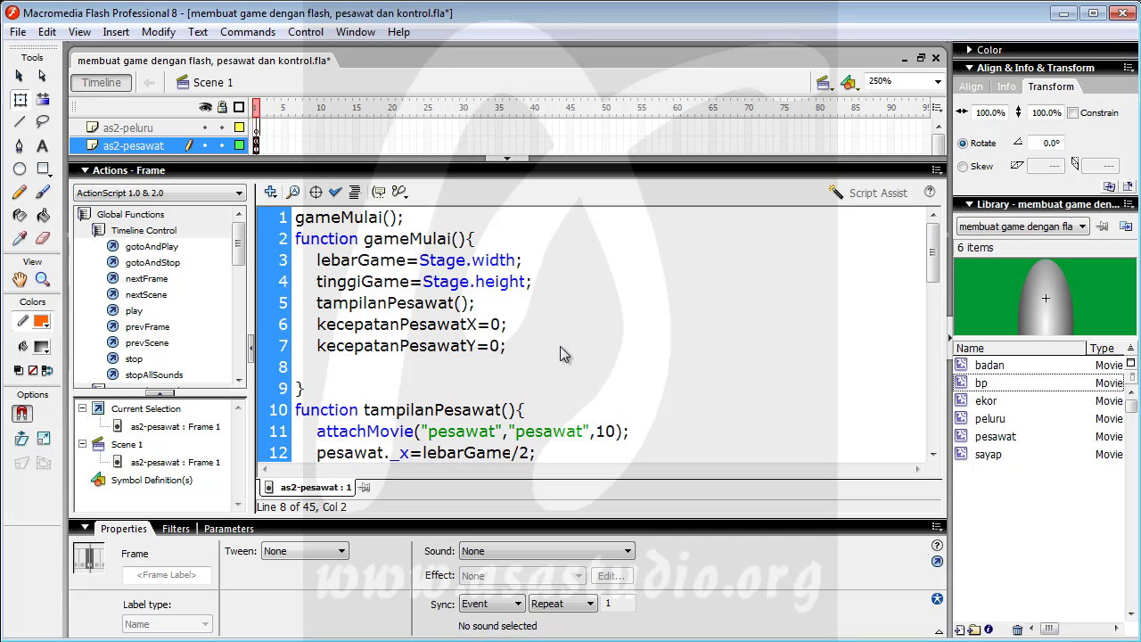
{"action": "type", "text": "jumlahPe"}
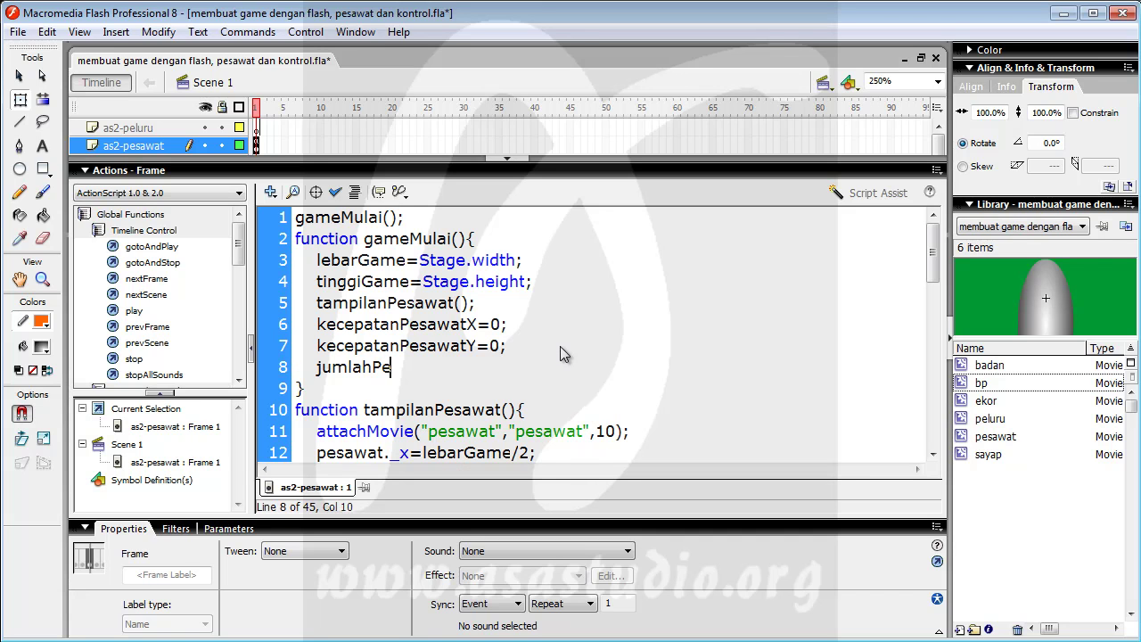
{"action": "type", "text": "luru=0;"}
Add nomorPeluru=0; and waktuPeluru=3; on new lines below jumlahPeluru in gameMulai.
{"action": "key", "text": "Return"}
{"action": "type", "text": "no"}
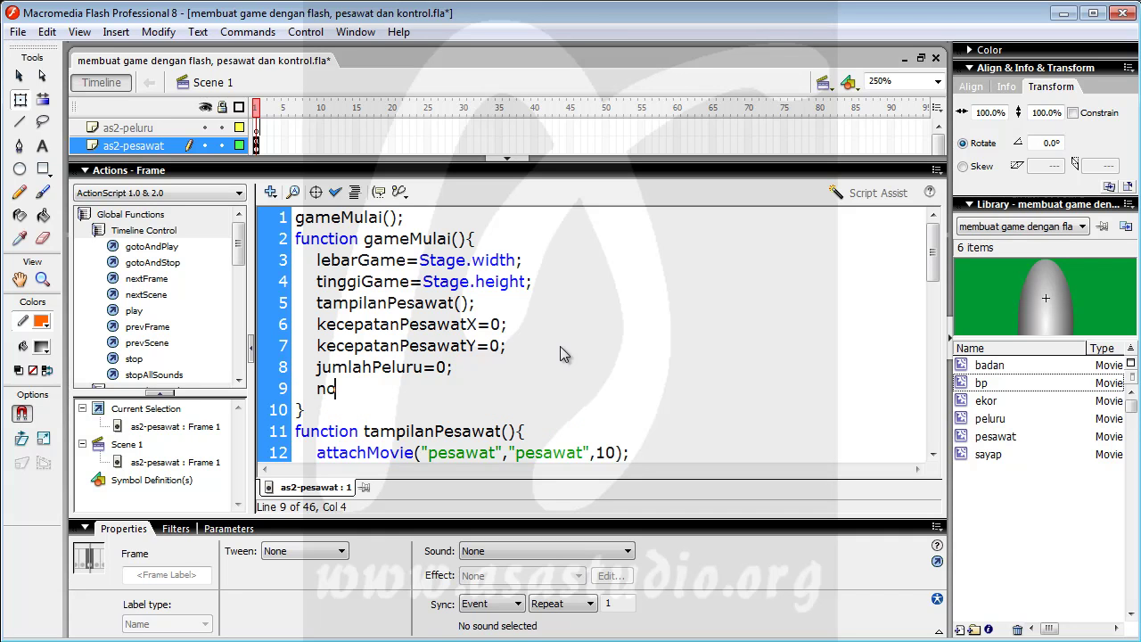
{"action": "type", "text": "morPeluru=0;"}
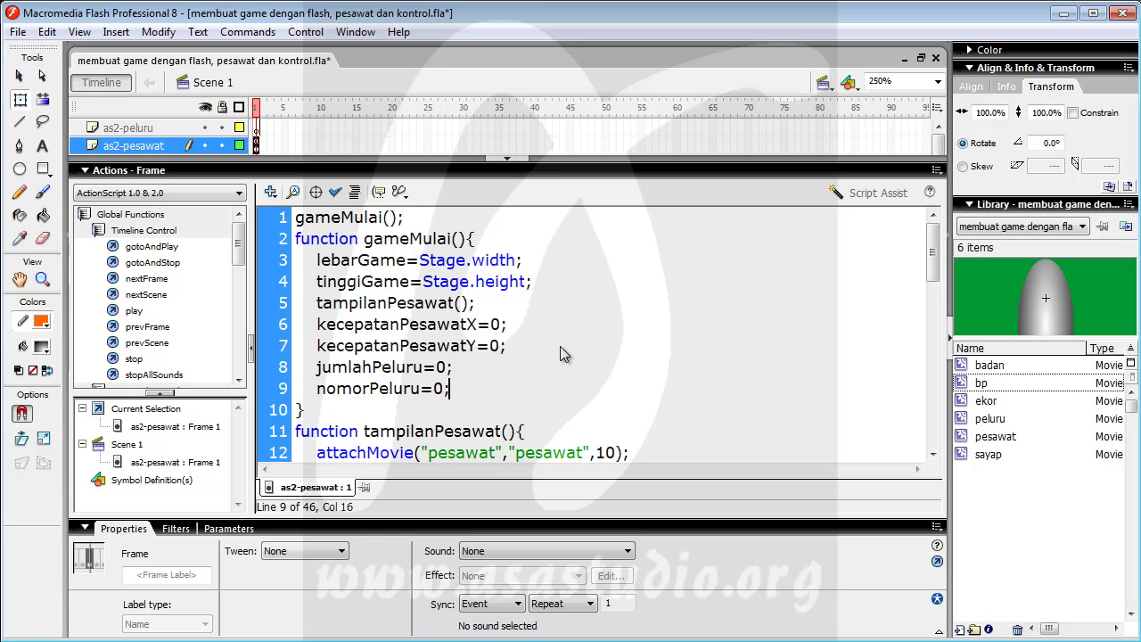
{"action": "key", "text": "Return"}
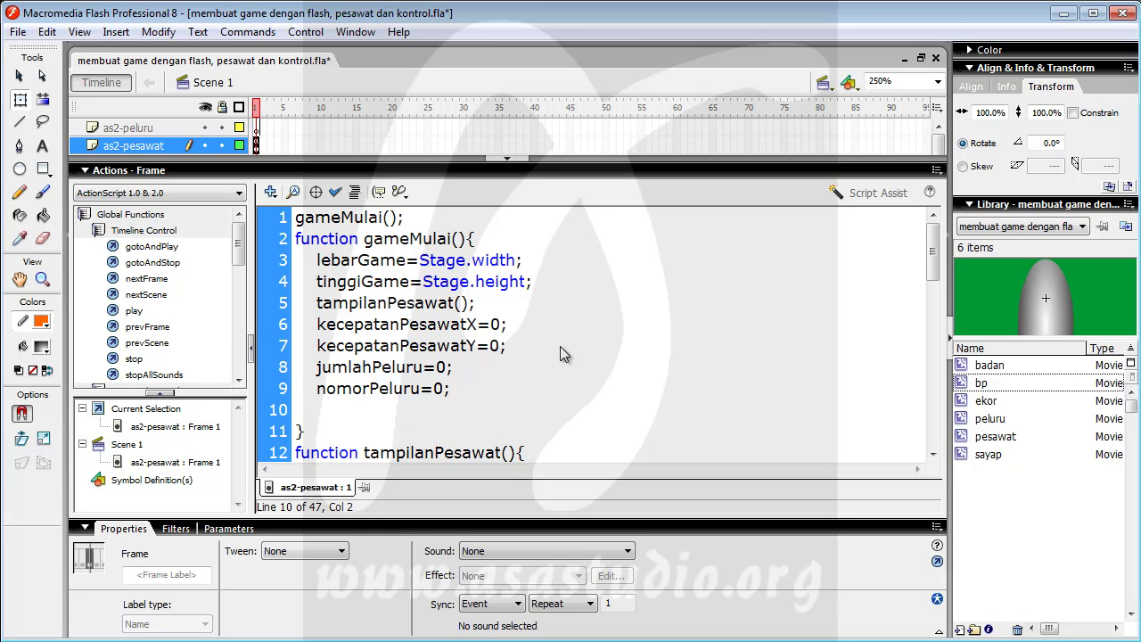
{"action": "type", "text": "waktuPelu"}
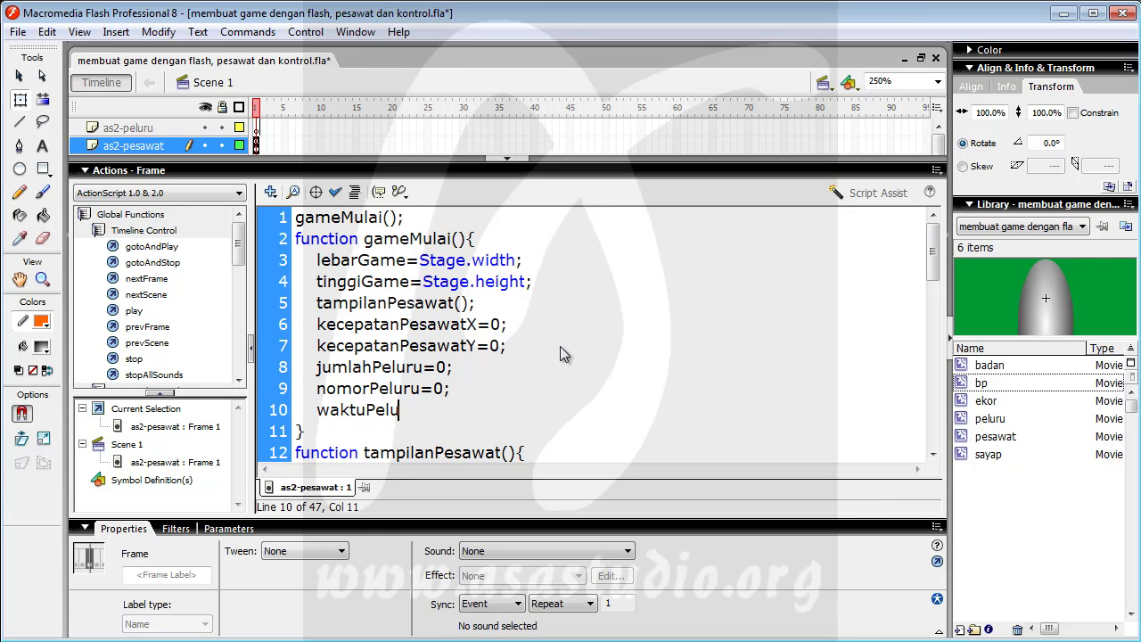
{"action": "type", "text": "ru=3;"}
Add createEmptyMovieClip("peluruMc",9); on a new line after waktuPeluru in gameMulai.
{"action": "scroll", "coordinate": [517, 403], "scroll_direction": "down", "scroll_amount": 1}
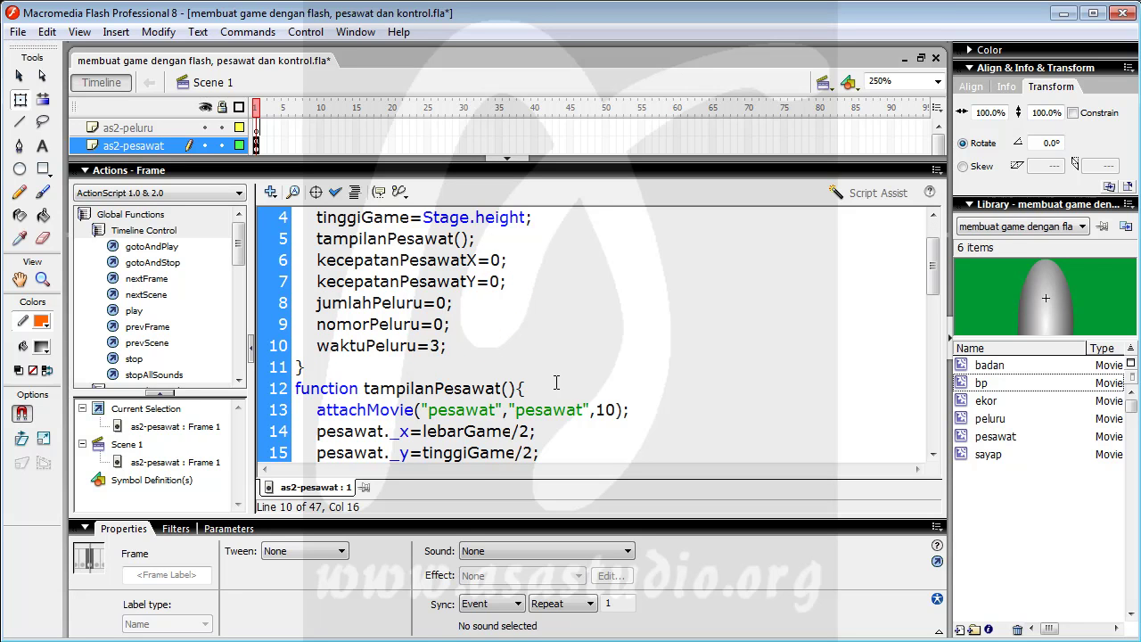
{"action": "left_click", "coordinate": [456, 318]}
{"action": "left_click", "coordinate": [459, 347]}
{"action": "key", "text": "Return"}
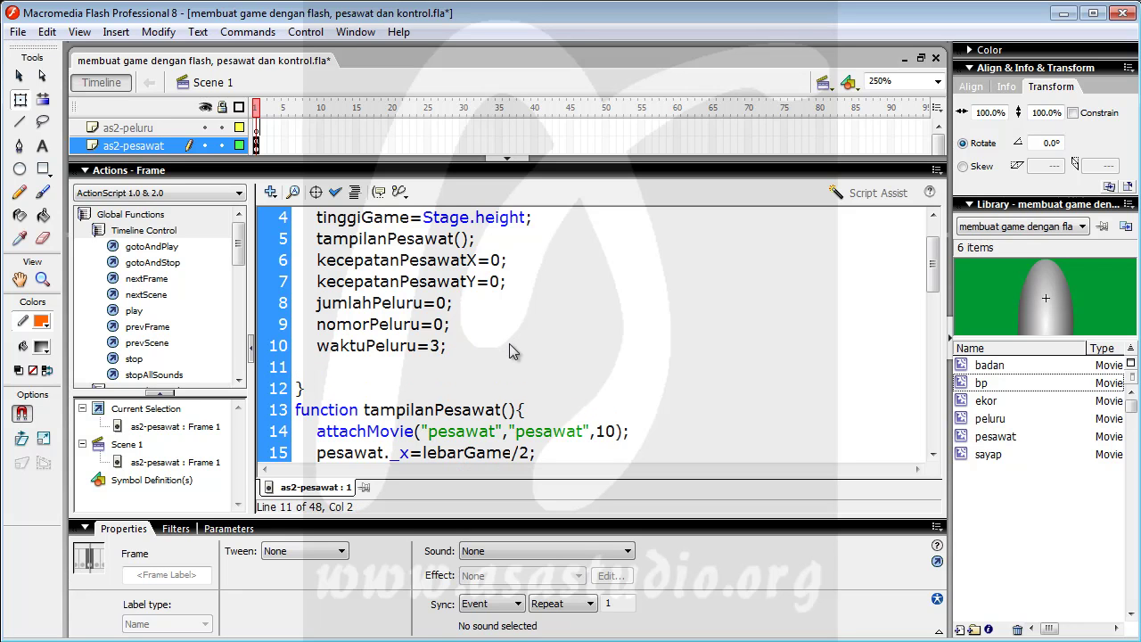
{"action": "type", "text": "createEmptyMovieC"}
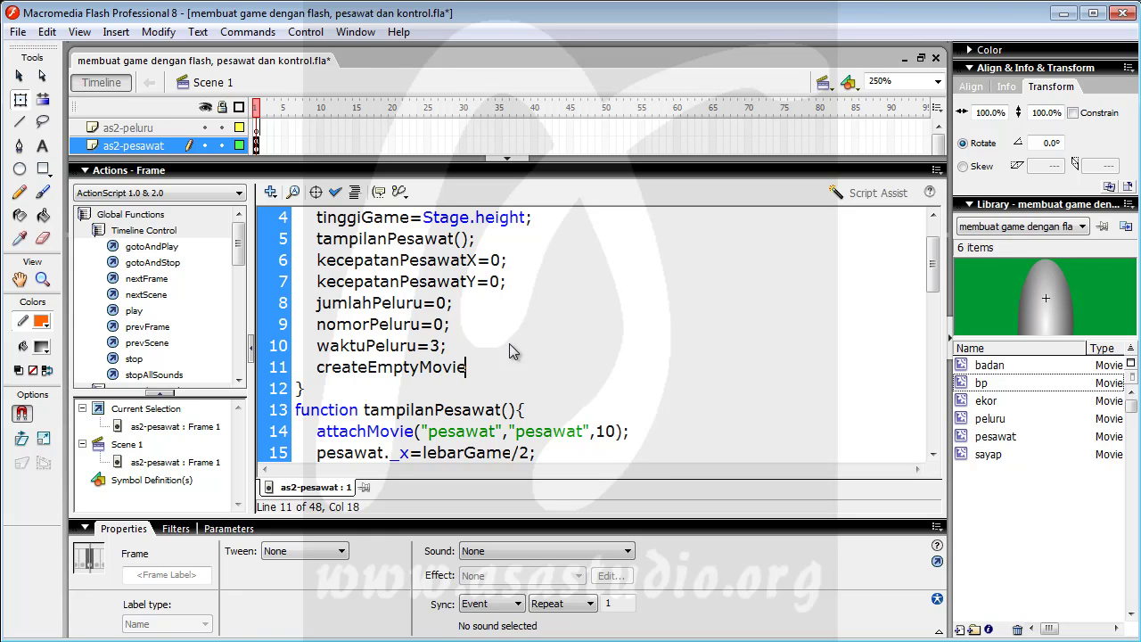
{"action": "type", "text": "p()"}
{"action": "key", "text": "Left"}
{"action": "type", "text": "\"\",9"}
{"action": "key", "text": "Left"}
{"action": "key", "text": "Left"}
{"action": "key", "text": "Left"}
{"action": "type", "text": "peluruMc"}
{"action": "key", "text": "Home"}
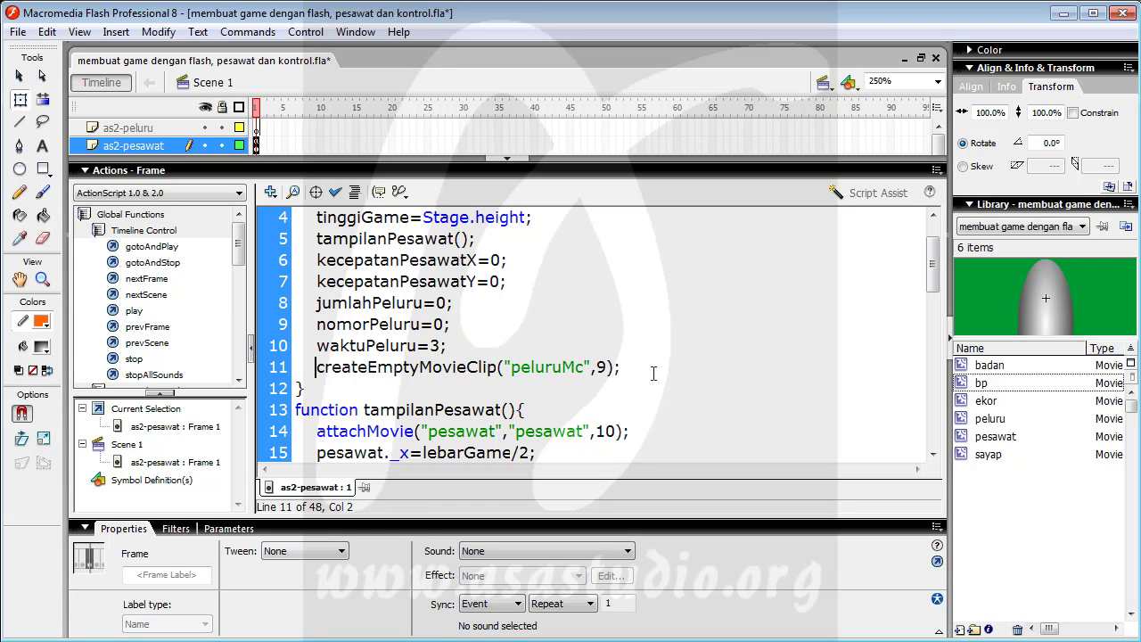
{"action": "key", "text": "End"}
{"action": "key", "text": "Home"}
{"action": "key", "text": "End"}
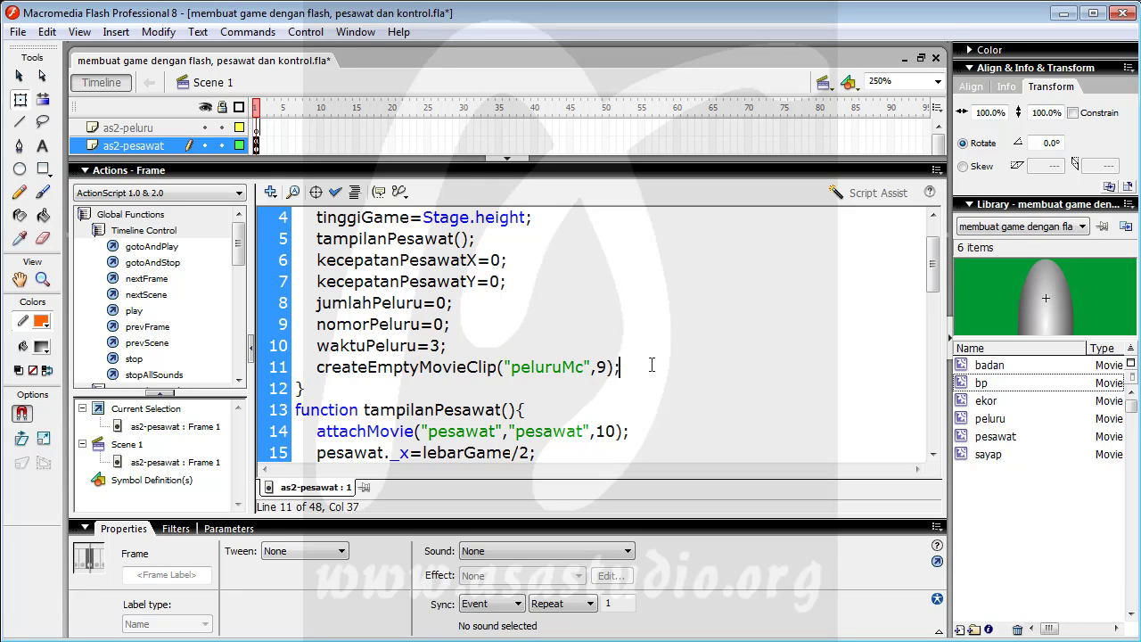